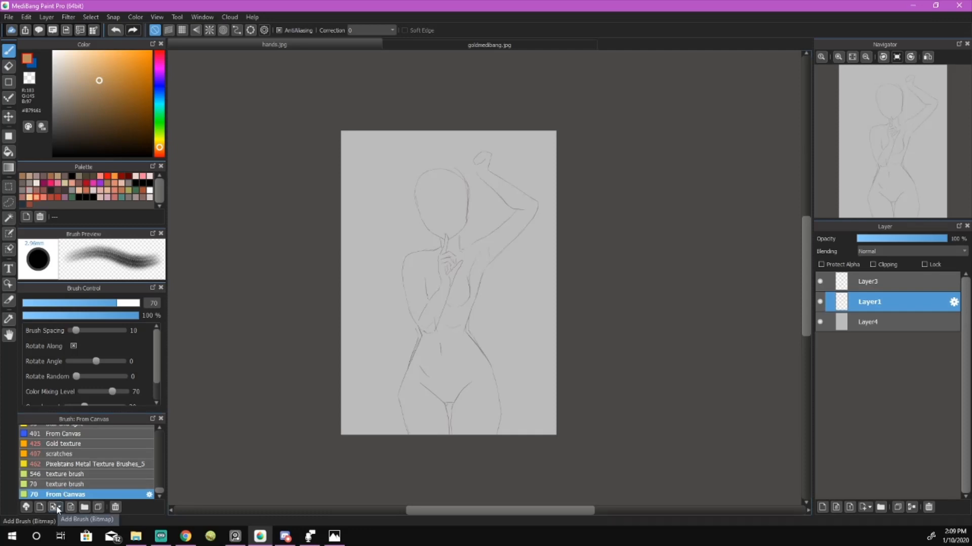
Add a new bitmap brush from the image file "texture brush" on the Desktop.
{"action": "left_click", "coordinate": [56, 507]}
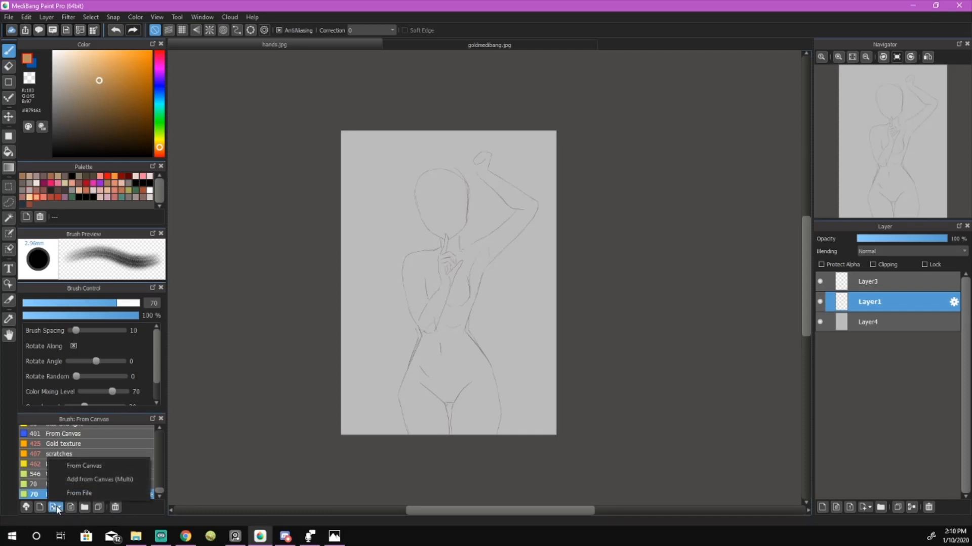
{"action": "left_click", "coordinate": [83, 494]}
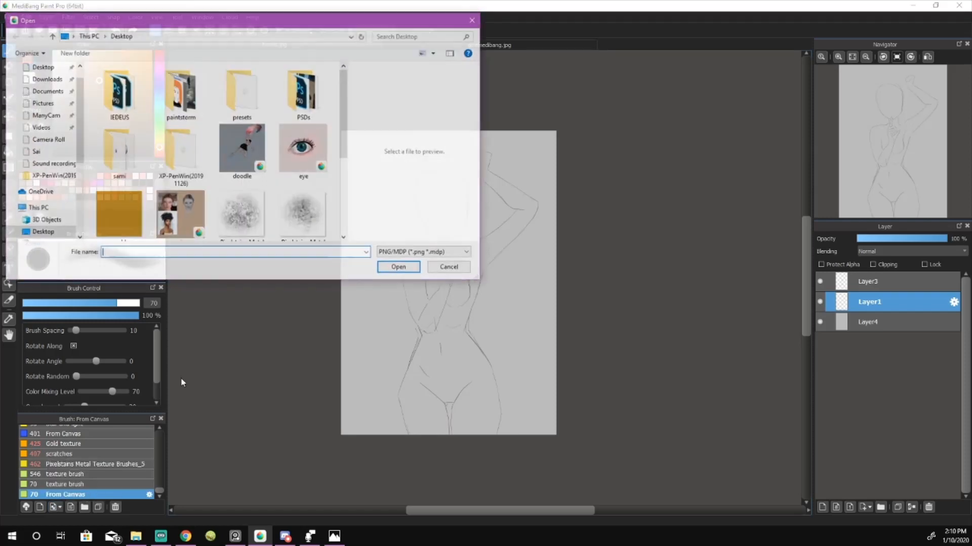
{"action": "left_click", "coordinate": [248, 212]}
{"action": "scroll", "coordinate": [258, 212], "scroll_direction": "down", "scroll_amount": 3}
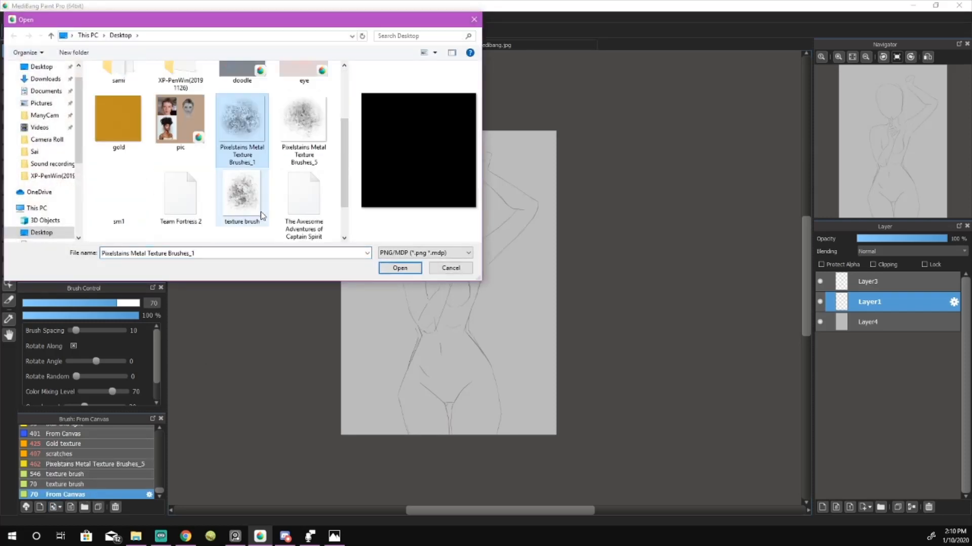
{"action": "left_click", "coordinate": [223, 152]}
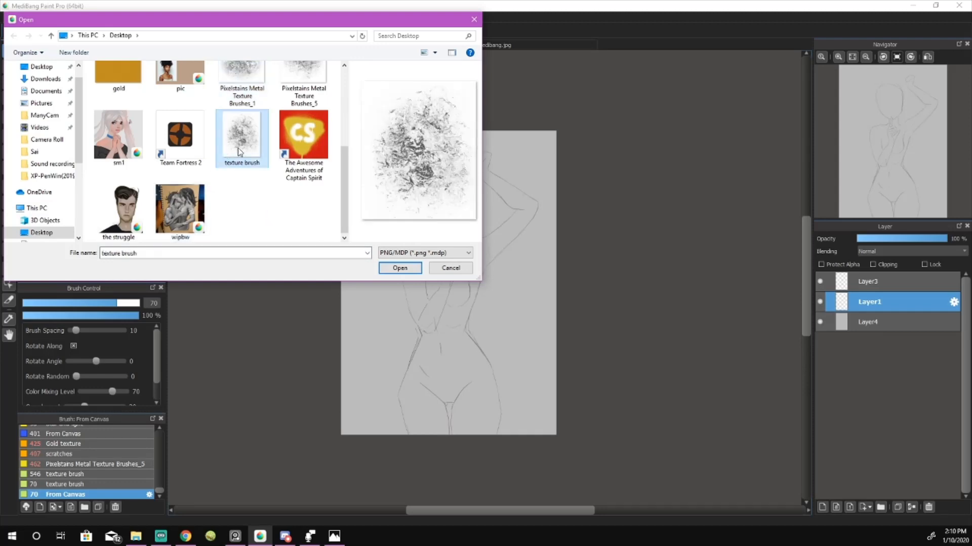
{"action": "double_click", "coordinate": [238, 150]}
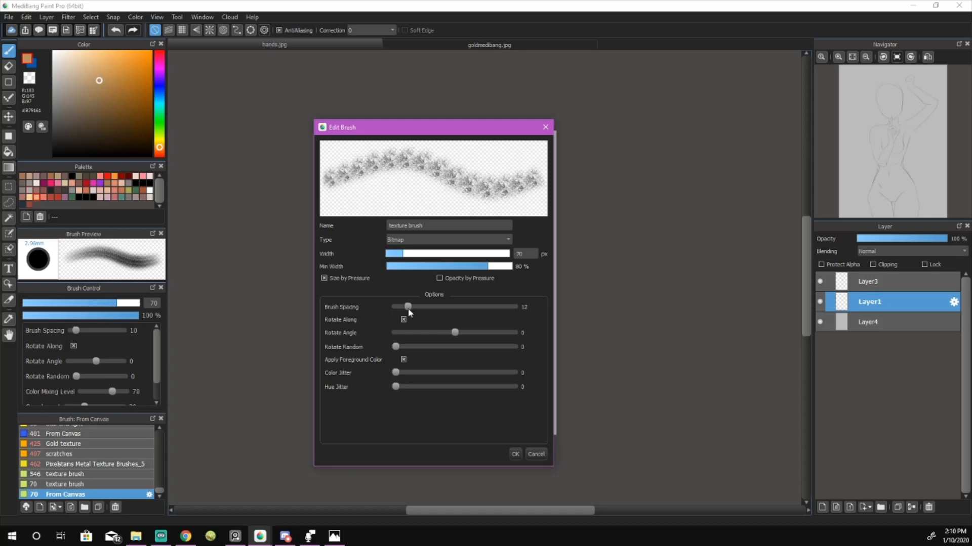
Set the texture brush's spacing to 10 and its type to Bitmap Watercolor, and save the brush.
{"action": "left_click_drag", "start_coordinate": [408, 308], "coordinate": [405, 308]}
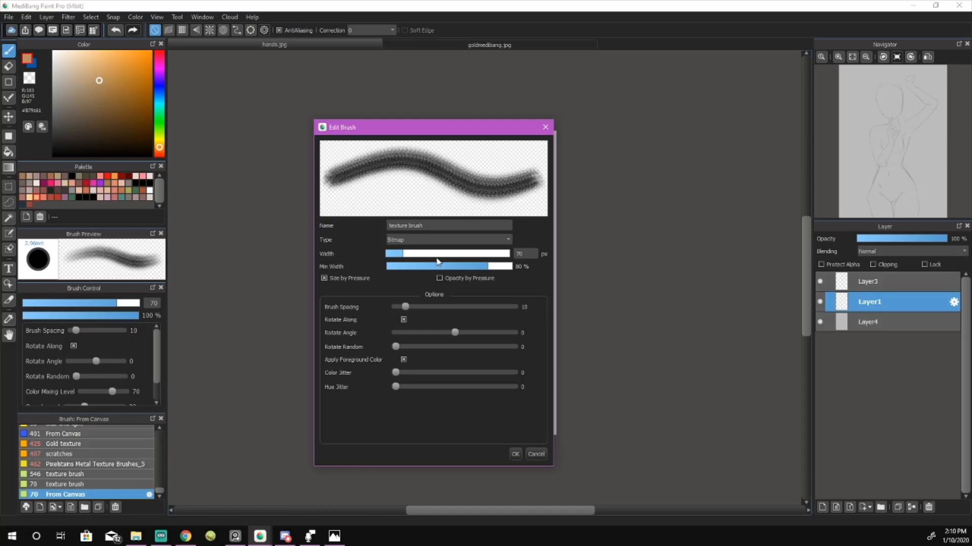
{"action": "left_click", "coordinate": [444, 236]}
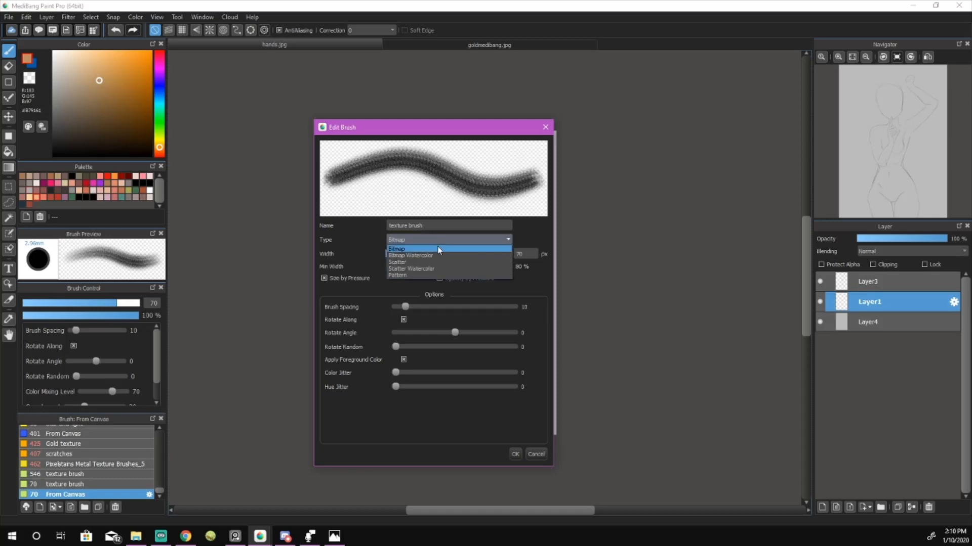
{"action": "left_click", "coordinate": [434, 251]}
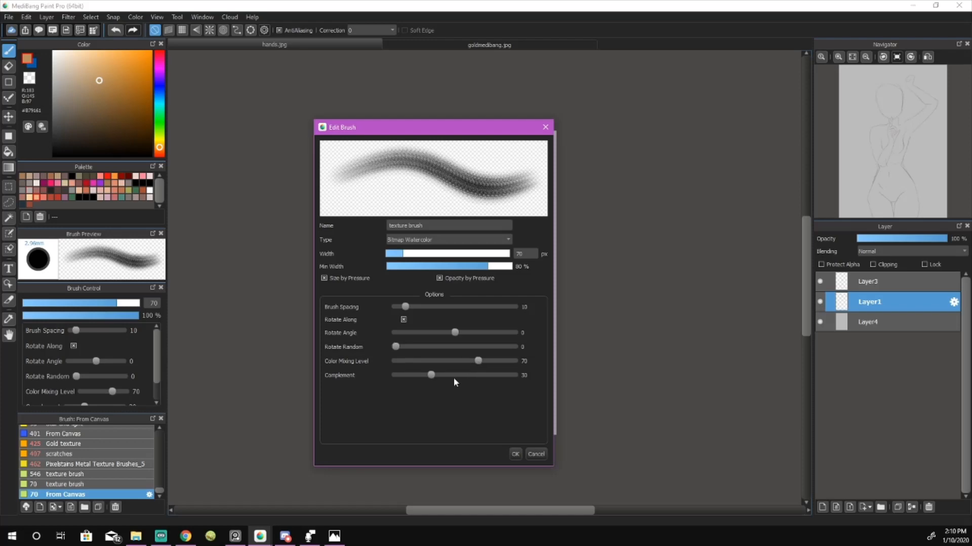
{"action": "left_click", "coordinate": [514, 455]}
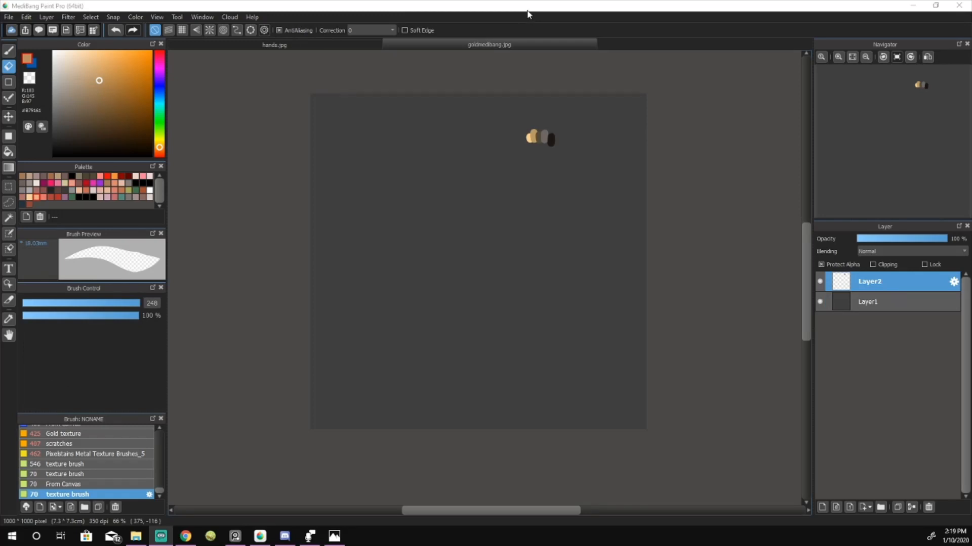
Draw a large filled gold ellipse on Layer2 over the middle of the canvas, below the colour swatches.
{"action": "left_click", "coordinate": [9, 136]}
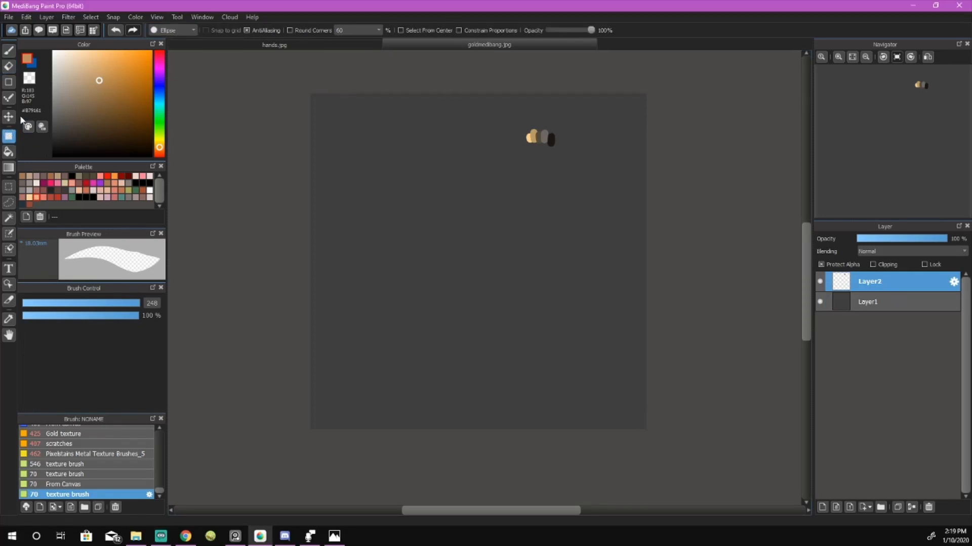
{"action": "left_click", "coordinate": [180, 30]}
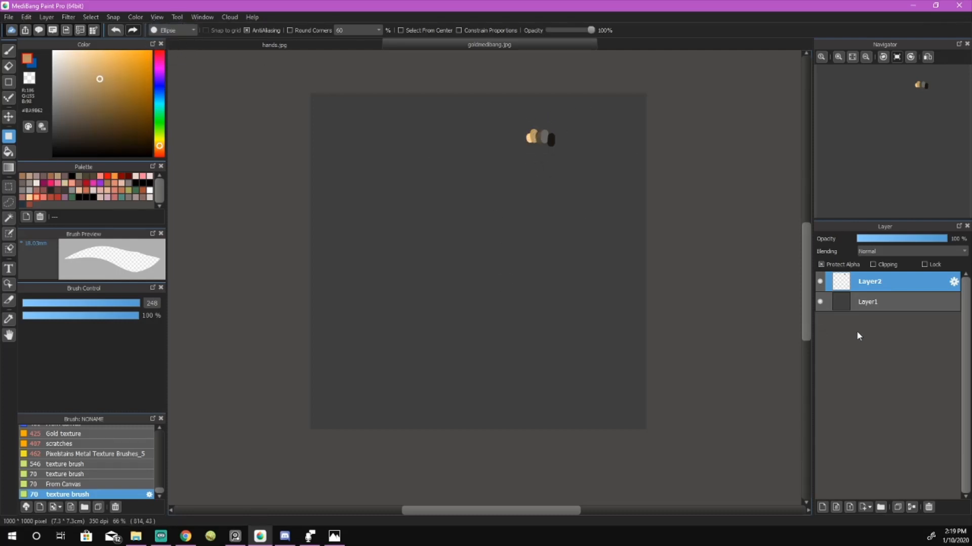
{"action": "left_click_drag", "start_coordinate": [410, 211], "coordinate": [603, 391]}
{"action": "left_click_drag", "start_coordinate": [357, 176], "coordinate": [591, 403]}
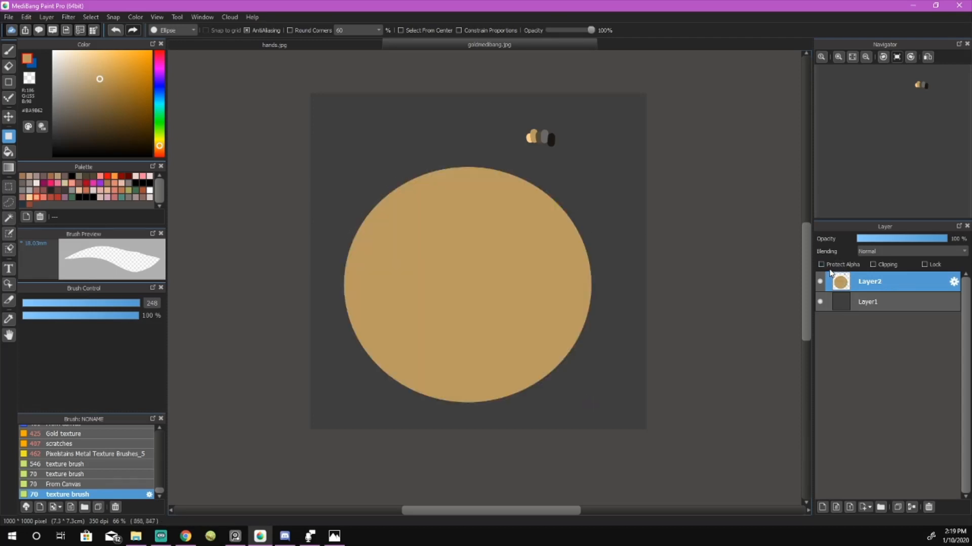
Airbrush soft dark brown shading over the lower-left side of the gold sphere with a brush size of 678.
{"action": "key", "text": "b"}
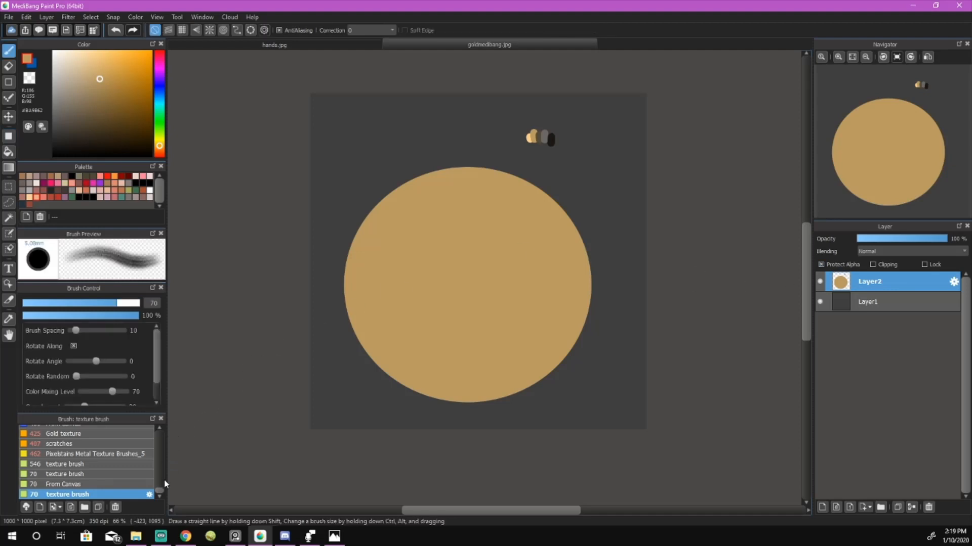
{"action": "left_click_drag", "start_coordinate": [160, 490], "coordinate": [162, 444]}
{"action": "left_click", "coordinate": [135, 456]}
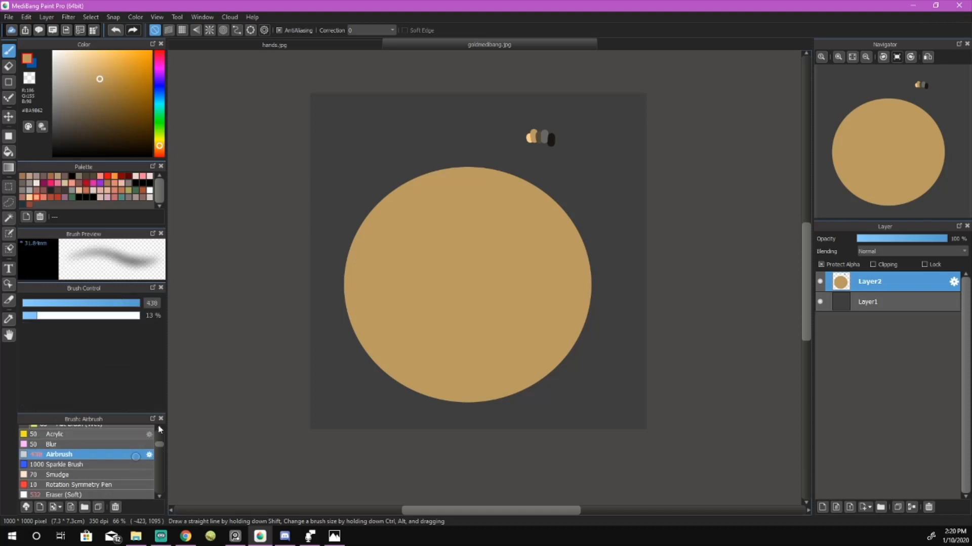
{"action": "left_click", "coordinate": [534, 135], "text": "alt"}
{"action": "mouse_move", "coordinate": [413, 221]}
{"action": "left_mouse_down"}
{"action": "mouse_move", "coordinate": [382, 284]}
{"action": "mouse_move", "coordinate": [534, 362]}
{"action": "left_mouse_up"}
{"action": "key", "text": "ctrl+z"}
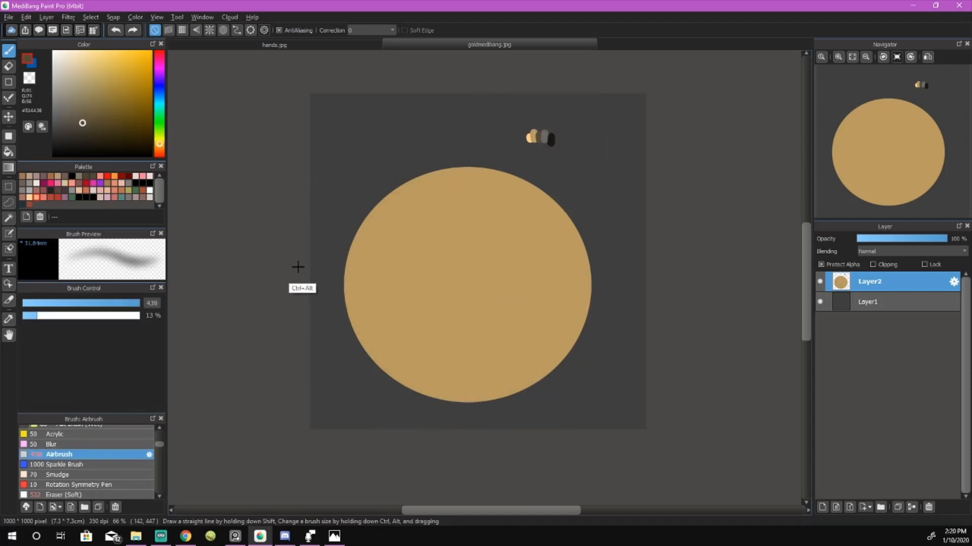
{"action": "left_click_drag", "start_coordinate": [297, 266], "coordinate": [397, 348], "text": "ctrl+alt"}
{"action": "mouse_move", "coordinate": [365, 206]}
{"action": "left_mouse_down"}
{"action": "mouse_move", "coordinate": [395, 360]}
{"action": "mouse_move", "coordinate": [523, 359]}
{"action": "mouse_move", "coordinate": [352, 208]}
{"action": "mouse_move", "coordinate": [374, 342]}
{"action": "mouse_move", "coordinate": [525, 327]}
{"action": "mouse_move", "coordinate": [356, 242]}
{"action": "mouse_move", "coordinate": [432, 401]}
{"action": "mouse_move", "coordinate": [419, 232]}
{"action": "mouse_move", "coordinate": [343, 327]}
{"action": "mouse_move", "coordinate": [515, 397]}
{"action": "mouse_move", "coordinate": [368, 221]}
{"action": "mouse_move", "coordinate": [424, 395]}
{"action": "mouse_move", "coordinate": [631, 296]}
{"action": "mouse_move", "coordinate": [481, 173]}
{"action": "mouse_move", "coordinate": [366, 233]}
{"action": "mouse_move", "coordinate": [500, 378]}
{"action": "mouse_move", "coordinate": [562, 217]}
{"action": "mouse_move", "coordinate": [344, 236]}
{"action": "mouse_move", "coordinate": [452, 397]}
{"action": "mouse_move", "coordinate": [356, 258]}
{"action": "mouse_move", "coordinate": [450, 395]}
{"action": "mouse_move", "coordinate": [429, 277]}
{"action": "mouse_move", "coordinate": [371, 339]}
{"action": "left_mouse_up"}
Sample the light gold swatch and airbrush a soft highlight onto the sphere's upper right.
{"action": "left_click", "coordinate": [529, 138], "text": "alt"}
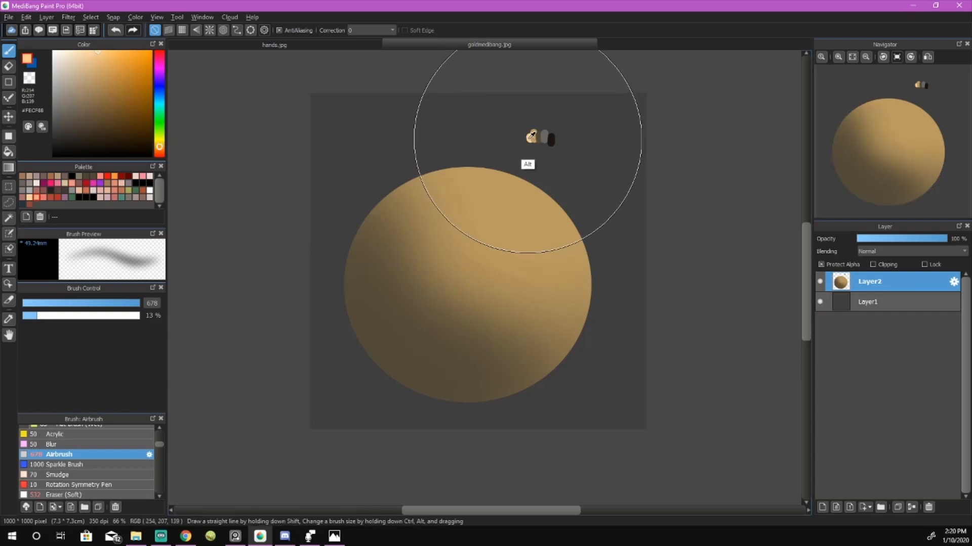
{"action": "mouse_move", "coordinate": [565, 168]}
{"action": "left_mouse_down", "text": "ctrl+alt"}
{"action": "mouse_move", "coordinate": [438, 258]}
{"action": "mouse_move", "coordinate": [521, 249]}
{"action": "mouse_move", "coordinate": [511, 213]}
{"action": "left_mouse_up", "text": "ctrl+alt"}
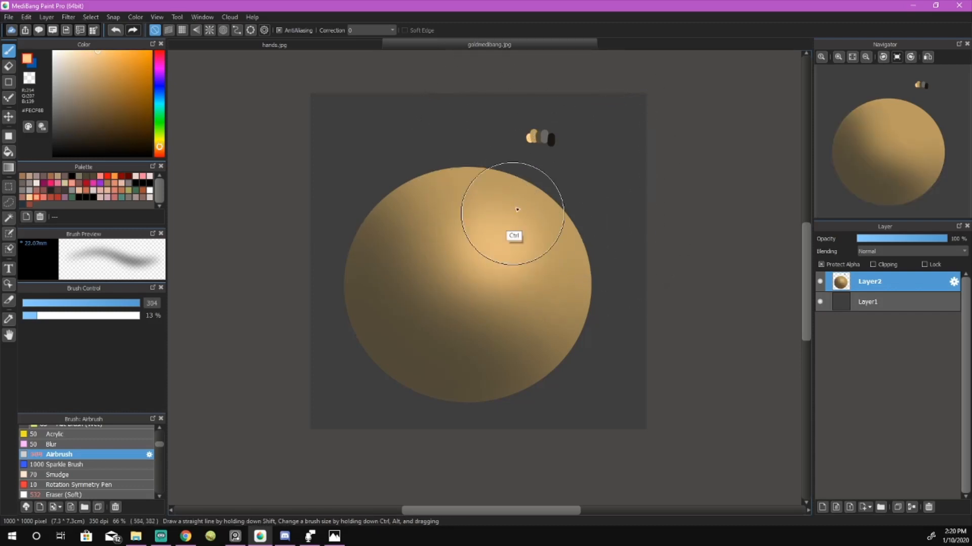
{"action": "left_click_drag", "start_coordinate": [464, 232], "coordinate": [494, 234], "text": "ctrl+alt"}
{"action": "left_click_drag", "start_coordinate": [508, 274], "coordinate": [498, 235]}
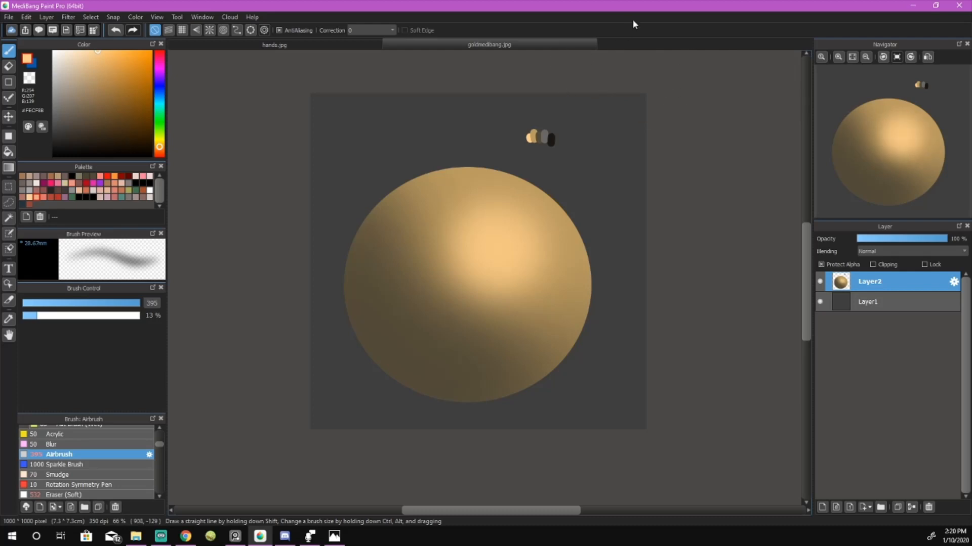
Deepen the sphere's shadow and airbrush light gold rim light along its left and lower-right edges.
{"action": "left_click", "coordinate": [408, 329], "text": "alt"}
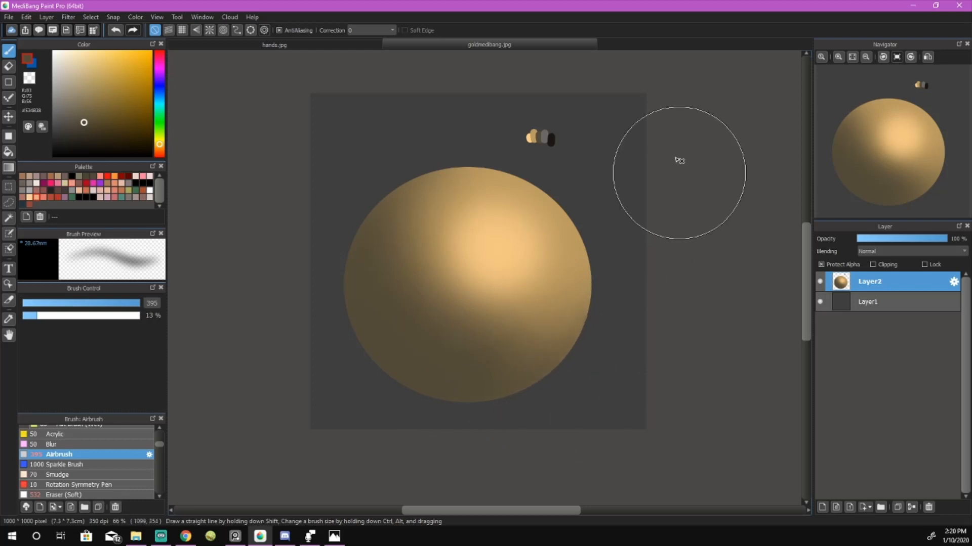
{"action": "left_click", "coordinate": [533, 136], "text": "alt"}
{"action": "left_click", "coordinate": [527, 137], "text": "alt"}
{"action": "left_click_drag", "start_coordinate": [449, 166], "coordinate": [391, 205], "text": "ctrl+alt"}
{"action": "left_click_drag", "start_coordinate": [383, 259], "coordinate": [449, 190], "text": "ctrl+alt"}
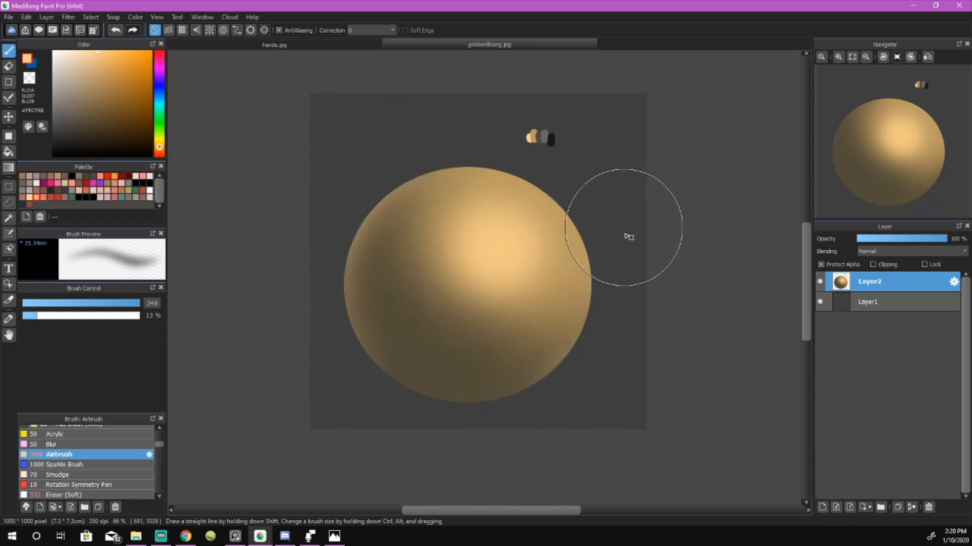
{"action": "left_click_drag", "start_coordinate": [603, 329], "coordinate": [531, 421]}
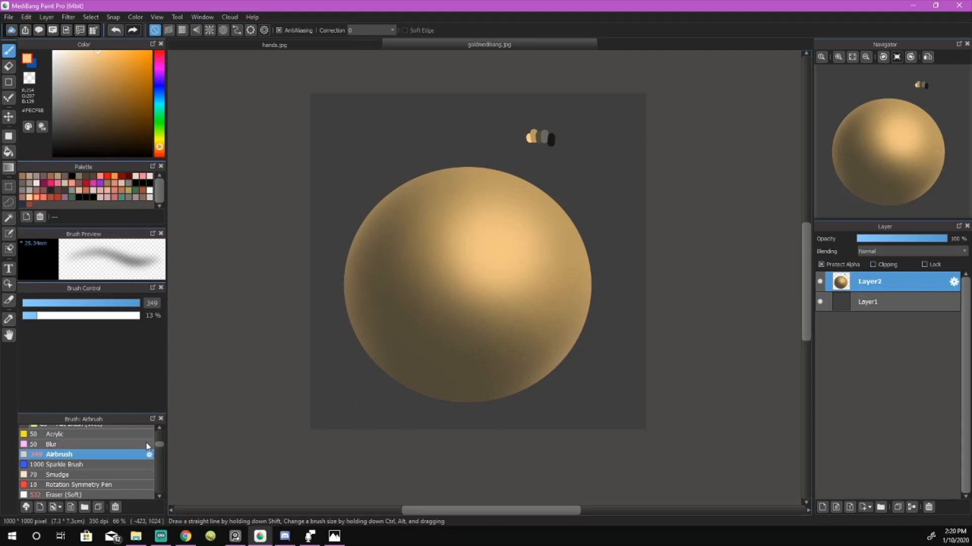
Choose the 546-size texture brush with the near-black swatch colour and add a new layer clipped to Layer2.
{"action": "left_click_drag", "start_coordinate": [160, 447], "coordinate": [162, 501]}
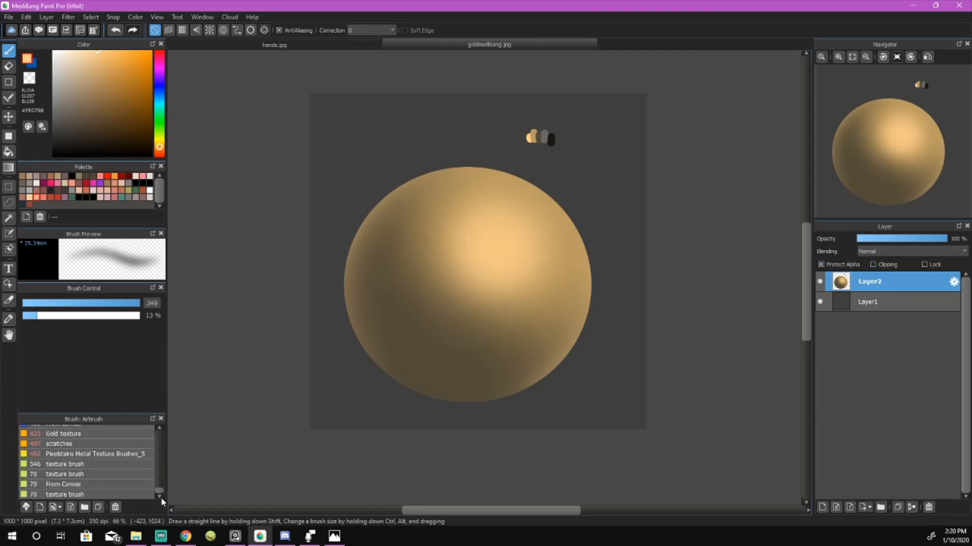
{"action": "left_click", "coordinate": [125, 464]}
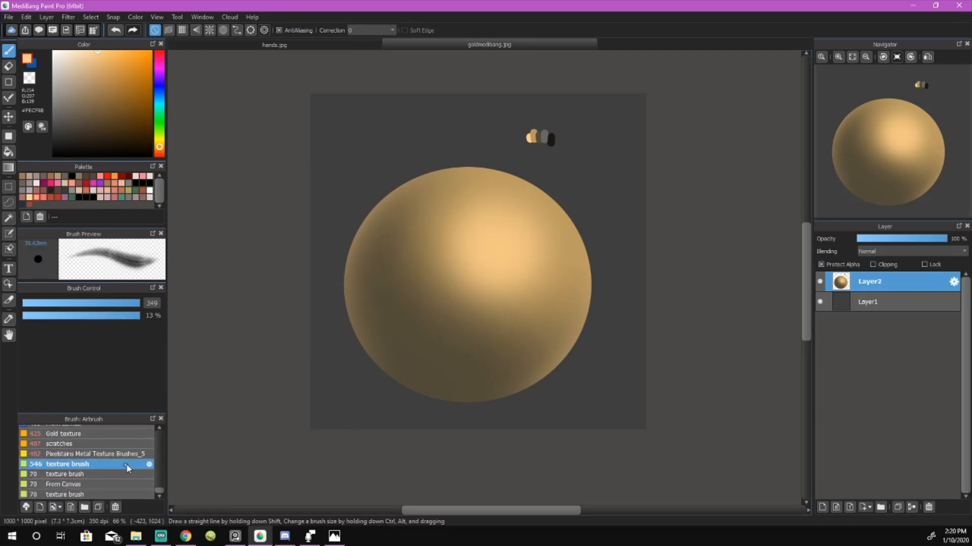
{"action": "left_click", "coordinate": [550, 138], "text": "alt"}
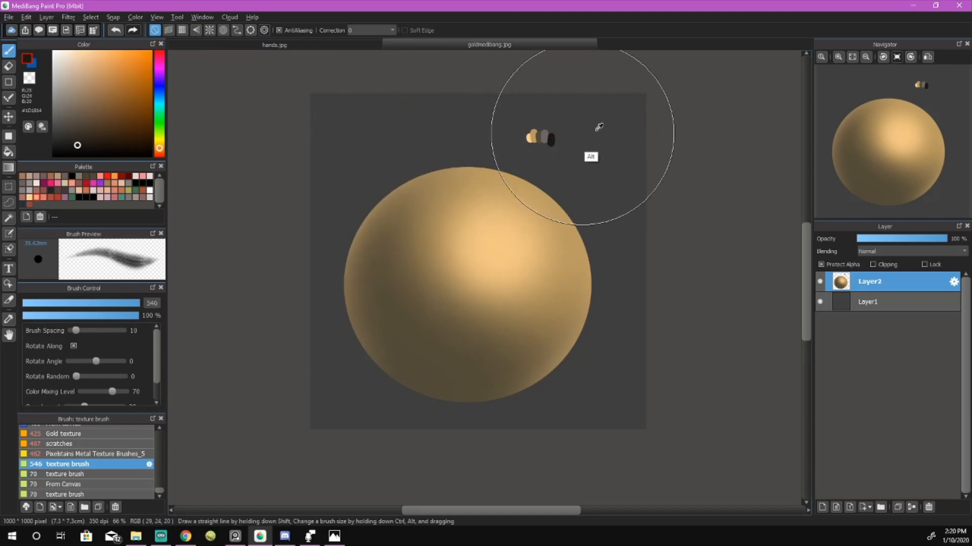
{"action": "left_click", "coordinate": [823, 507]}
Paint dark texture over the sphere's left side and lower right on Layer3 with the texture brush at size 786.
{"action": "mouse_move", "coordinate": [408, 257]}
{"action": "left_mouse_down"}
{"action": "mouse_move", "coordinate": [387, 284]}
{"action": "mouse_move", "coordinate": [455, 320]}
{"action": "mouse_move", "coordinate": [488, 289]}
{"action": "left_mouse_up"}
{"action": "key", "text": "ctrl+z"}
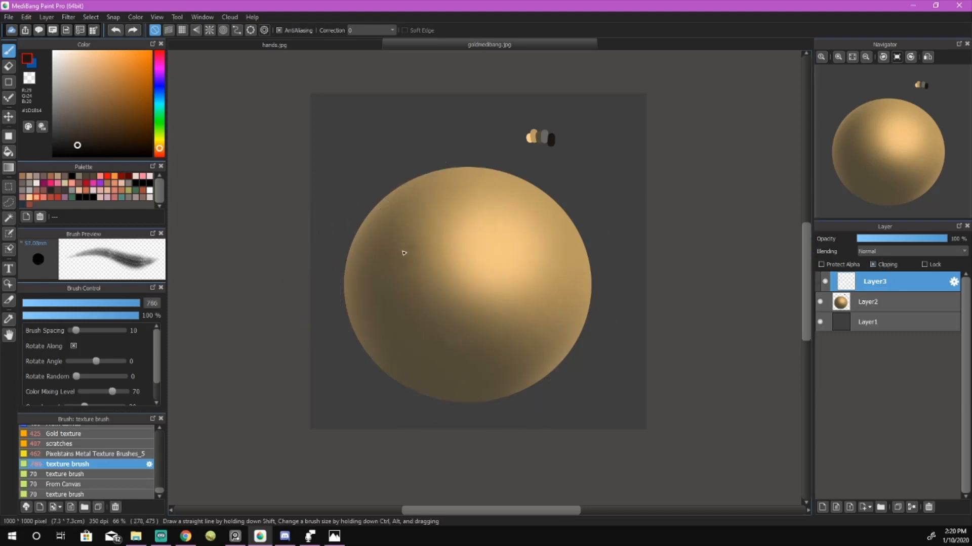
{"action": "mouse_move", "coordinate": [397, 284]}
{"action": "left_mouse_down"}
{"action": "mouse_move", "coordinate": [423, 280]}
{"action": "mouse_move", "coordinate": [410, 257]}
{"action": "mouse_move", "coordinate": [412, 270]}
{"action": "left_mouse_up"}
{"action": "key", "text": "ctrl+z"}
{"action": "left_click_drag", "start_coordinate": [501, 303], "coordinate": [537, 333]}
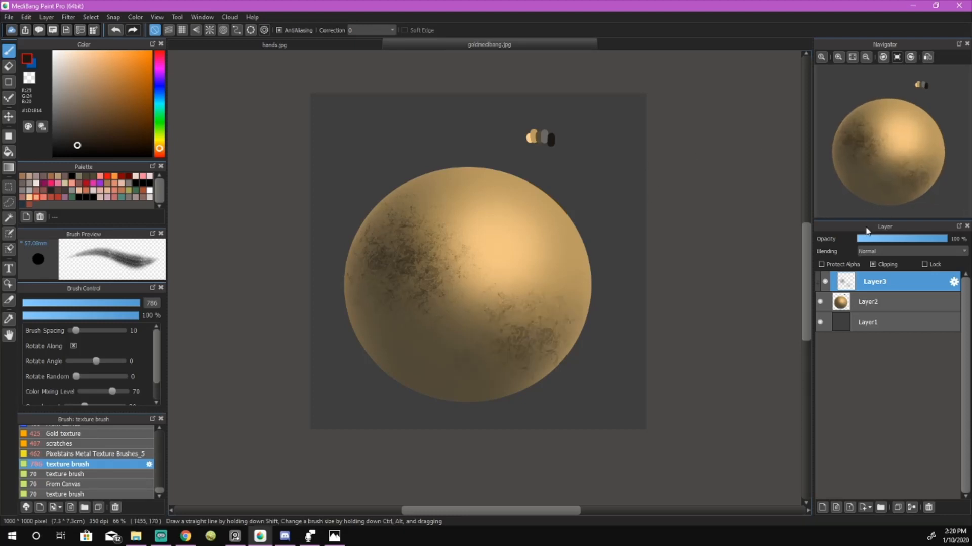
Try Soft Light blending on Layer3, and settle on Overlay.
{"action": "left_click", "coordinate": [877, 253]}
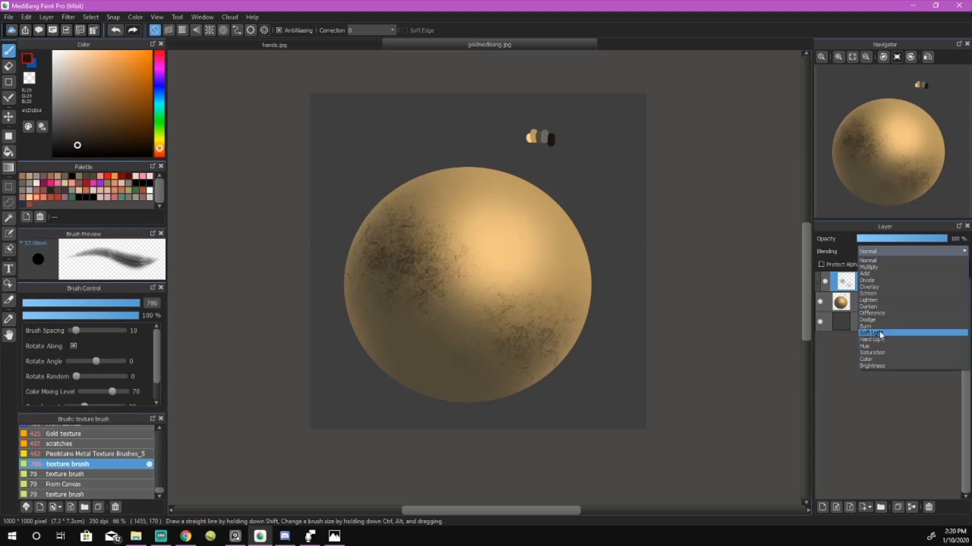
{"action": "left_click", "coordinate": [877, 336]}
{"action": "left_click", "coordinate": [885, 251]}
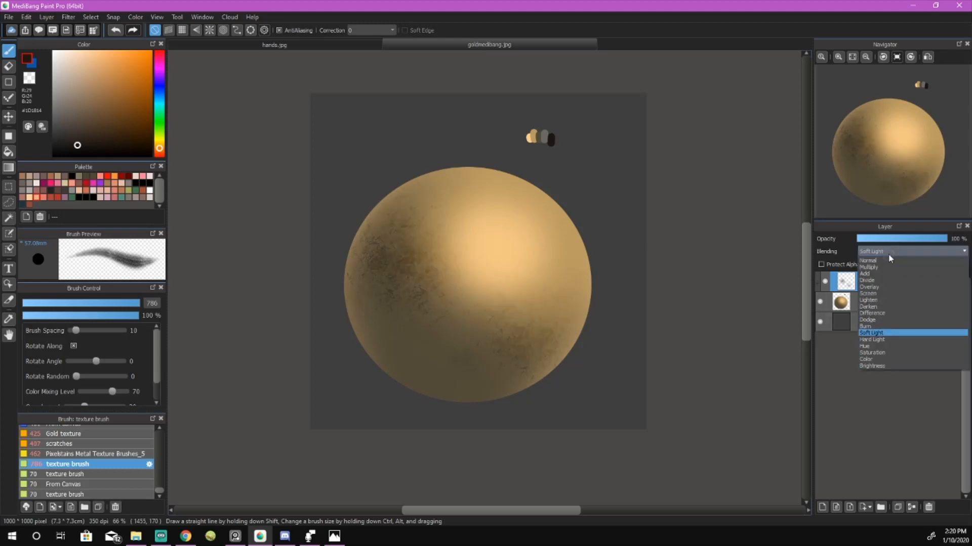
{"action": "left_click", "coordinate": [884, 281]}
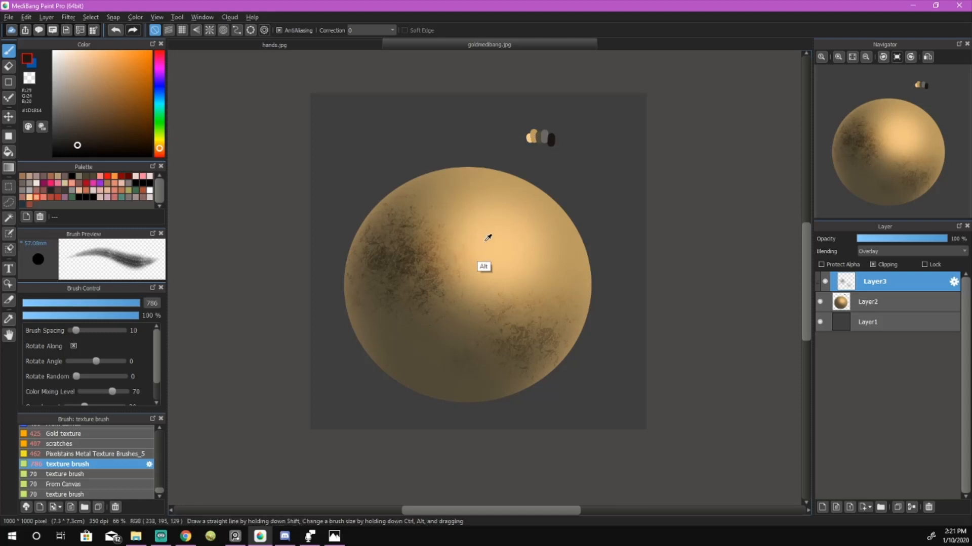
Sample light gold from the sphere and paint texture between highlight and shadow with the texture brush at size 436.
{"action": "left_click", "coordinate": [465, 204], "text": "alt"}
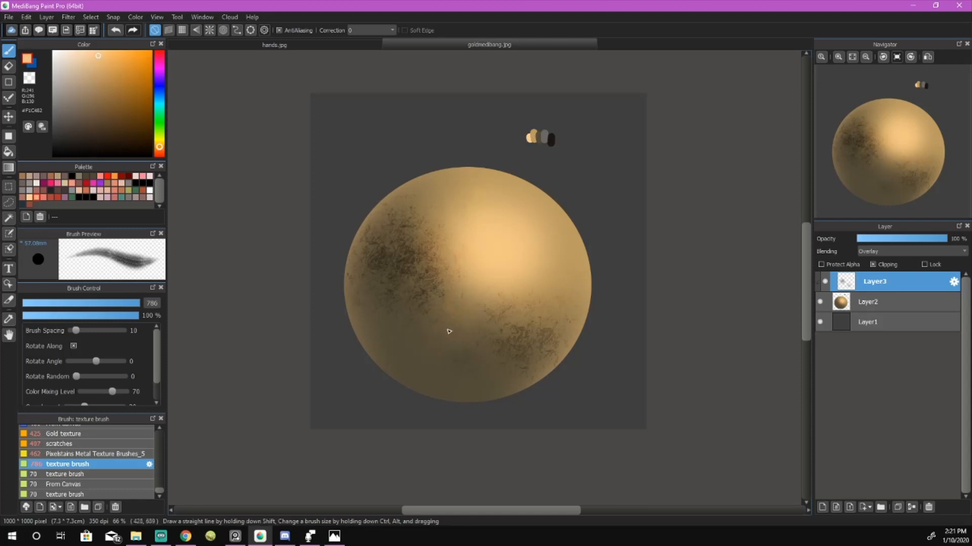
{"action": "left_click_drag", "start_coordinate": [465, 312], "coordinate": [484, 282]}
{"action": "key", "text": "ctrl+z"}
{"action": "mouse_move", "coordinate": [463, 312]}
{"action": "left_mouse_down"}
{"action": "mouse_move", "coordinate": [493, 287]}
{"action": "mouse_move", "coordinate": [425, 255]}
{"action": "left_mouse_up"}
{"action": "key", "text": "ctrl+z"}
{"action": "mouse_move", "coordinate": [536, 286]}
{"action": "left_mouse_down", "text": "ctrl+alt"}
{"action": "mouse_move", "coordinate": [413, 320]}
{"action": "mouse_move", "coordinate": [411, 329]}
{"action": "left_mouse_up", "text": "ctrl+alt"}
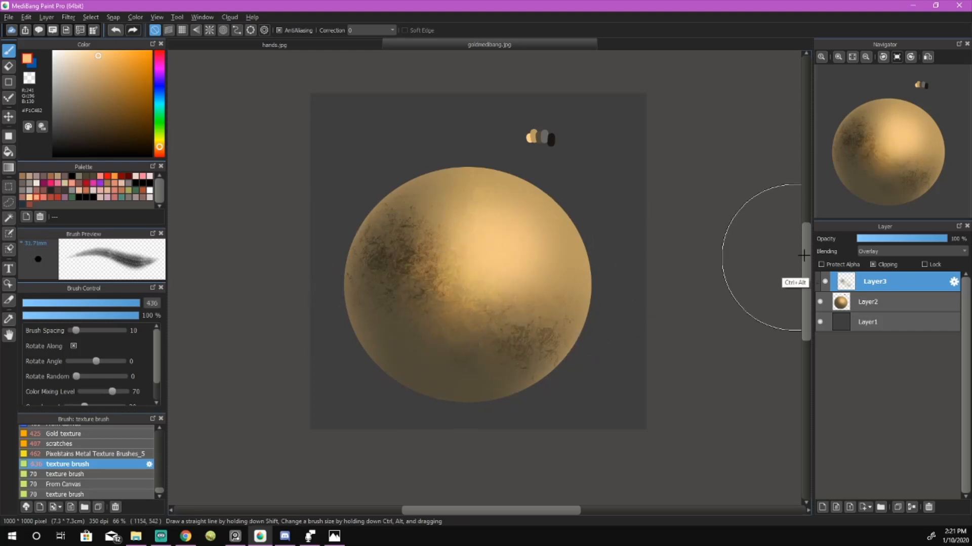
Try to texture the sphere's lower-left shadow on Layer3 using a dark brown sampled from its shaded side.
{"action": "left_click", "coordinate": [870, 302]}
{"action": "left_click", "coordinate": [383, 253], "text": "alt"}
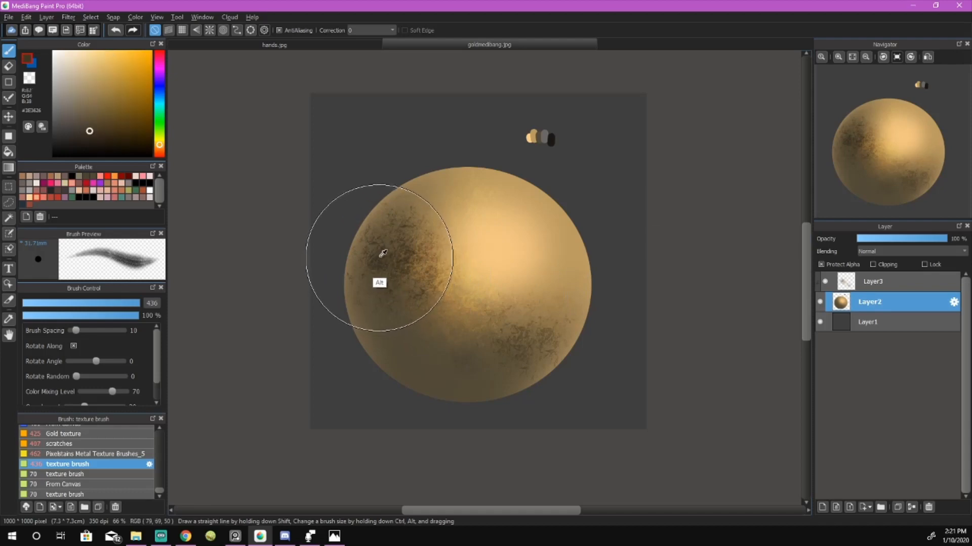
{"action": "left_click", "coordinate": [883, 280]}
{"action": "left_click_drag", "start_coordinate": [400, 251], "coordinate": [604, 308]}
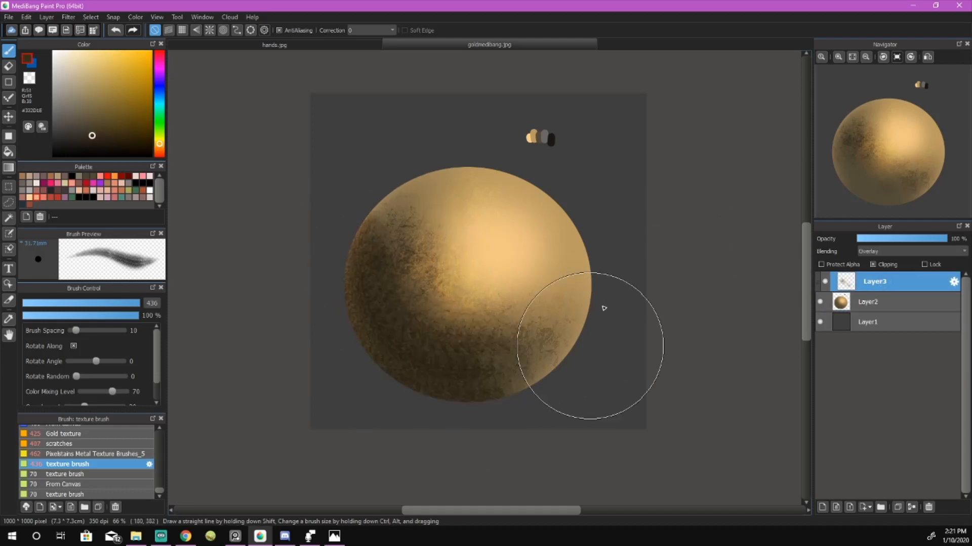
{"action": "key", "text": "ctrl+z"}
{"action": "left_click_drag", "start_coordinate": [321, 271], "coordinate": [521, 340], "text": "ctrl+alt"}
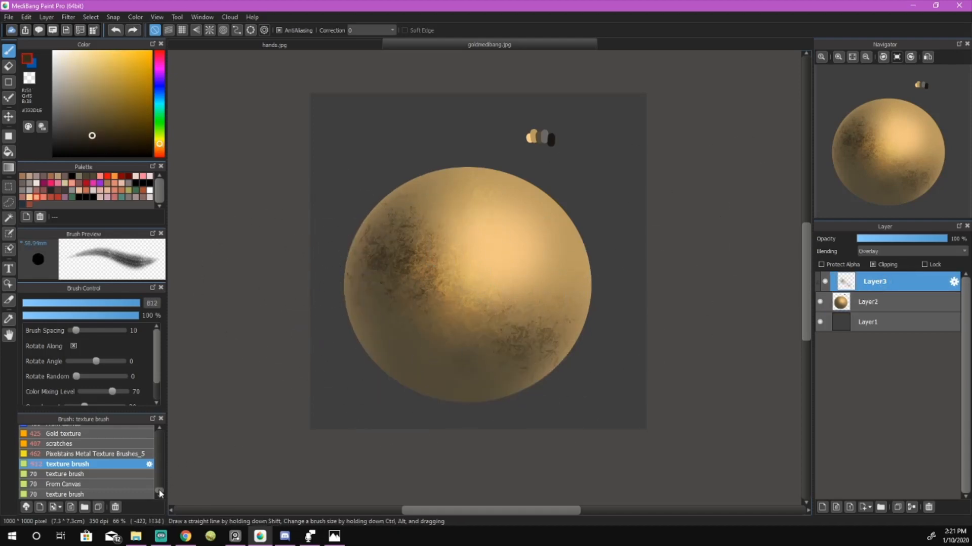
Darken the sphere's left side and lower shadow on Layer3 with dark brown, using the airbrush at size 689.
{"action": "left_click_drag", "start_coordinate": [159, 490], "coordinate": [168, 445]}
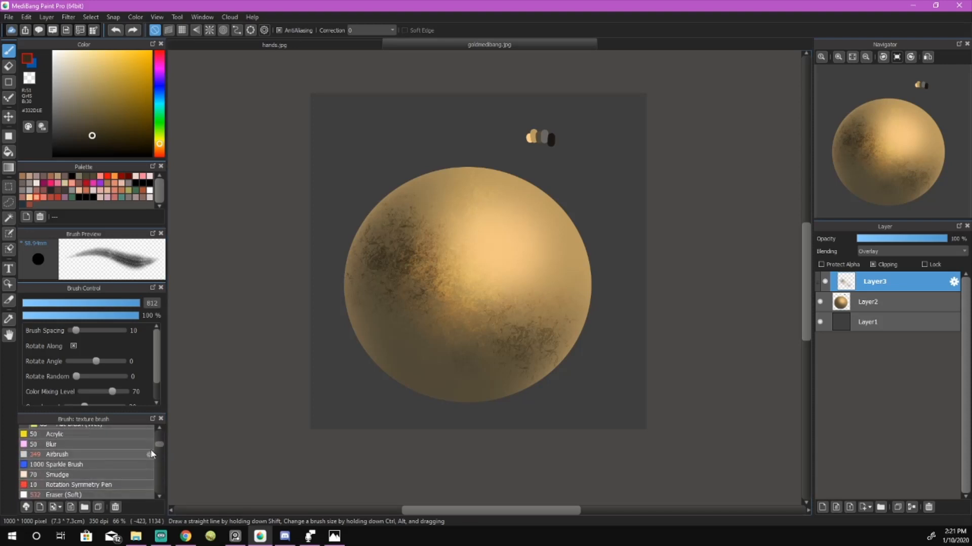
{"action": "left_click", "coordinate": [151, 455]}
{"action": "left_click", "coordinate": [515, 291]}
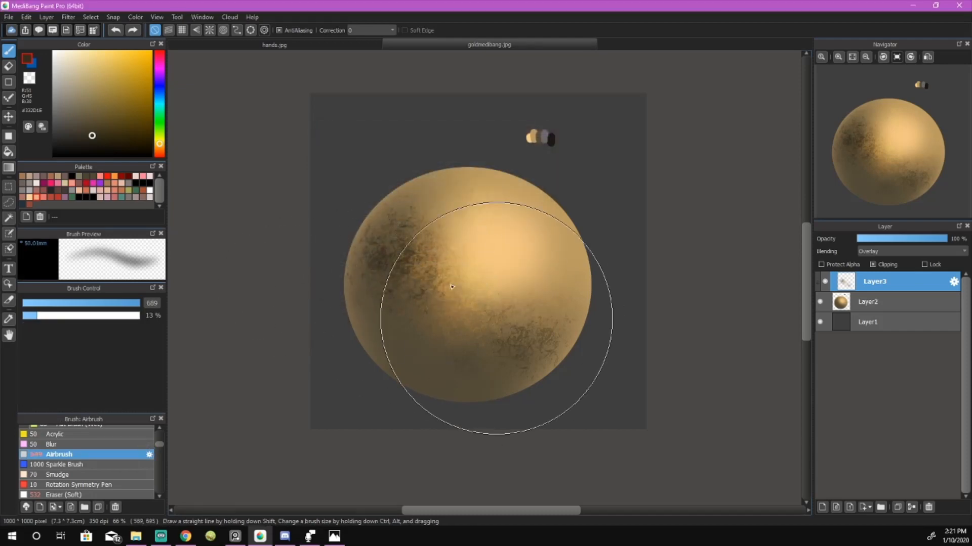
{"action": "mouse_move", "coordinate": [452, 287]}
{"action": "left_mouse_down"}
{"action": "mouse_move", "coordinate": [559, 375]}
{"action": "mouse_move", "coordinate": [381, 239]}
{"action": "mouse_move", "coordinate": [392, 394]}
{"action": "mouse_move", "coordinate": [553, 392]}
{"action": "mouse_move", "coordinate": [309, 229]}
{"action": "mouse_move", "coordinate": [392, 382]}
{"action": "mouse_move", "coordinate": [624, 342]}
{"action": "mouse_move", "coordinate": [602, 234]}
{"action": "mouse_move", "coordinate": [452, 390]}
{"action": "mouse_move", "coordinate": [307, 346]}
{"action": "mouse_move", "coordinate": [300, 185]}
{"action": "mouse_move", "coordinate": [367, 387]}
{"action": "mouse_move", "coordinate": [581, 393]}
{"action": "mouse_move", "coordinate": [673, 324]}
{"action": "mouse_move", "coordinate": [709, 226]}
{"action": "left_mouse_up"}
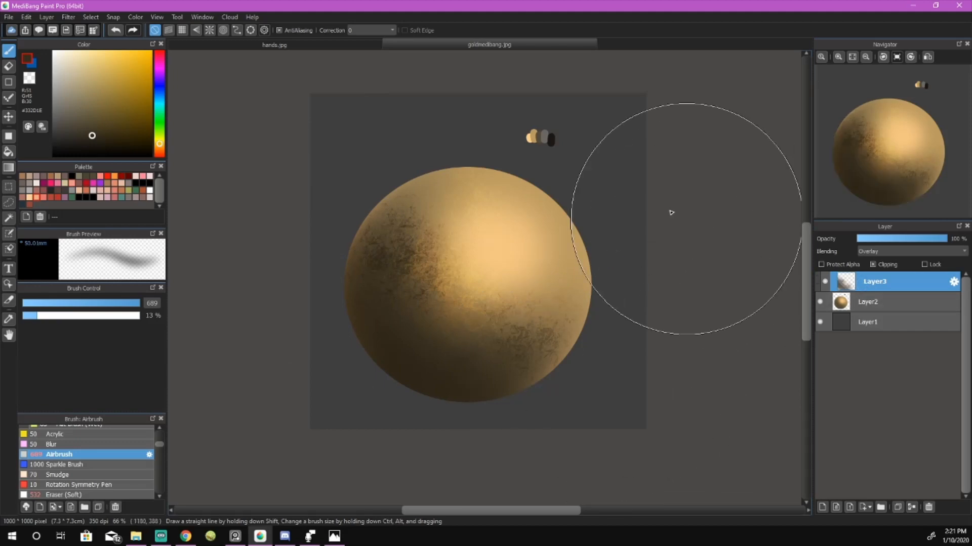
Sample light gold from the sphere and paint texture over its lower half on Layer3 with the texture brush at size 629.
{"action": "left_click", "coordinate": [532, 138], "text": "alt"}
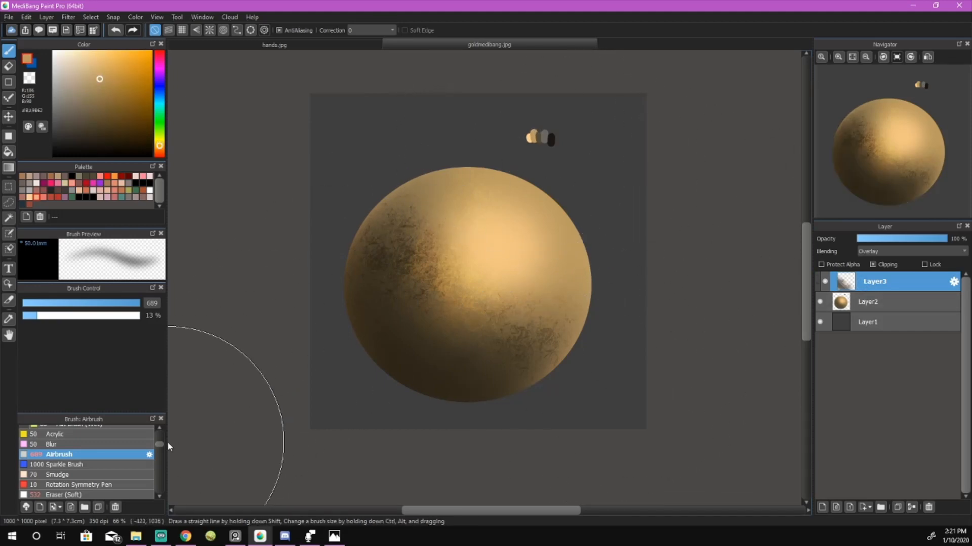
{"action": "left_click_drag", "start_coordinate": [161, 444], "coordinate": [161, 493]}
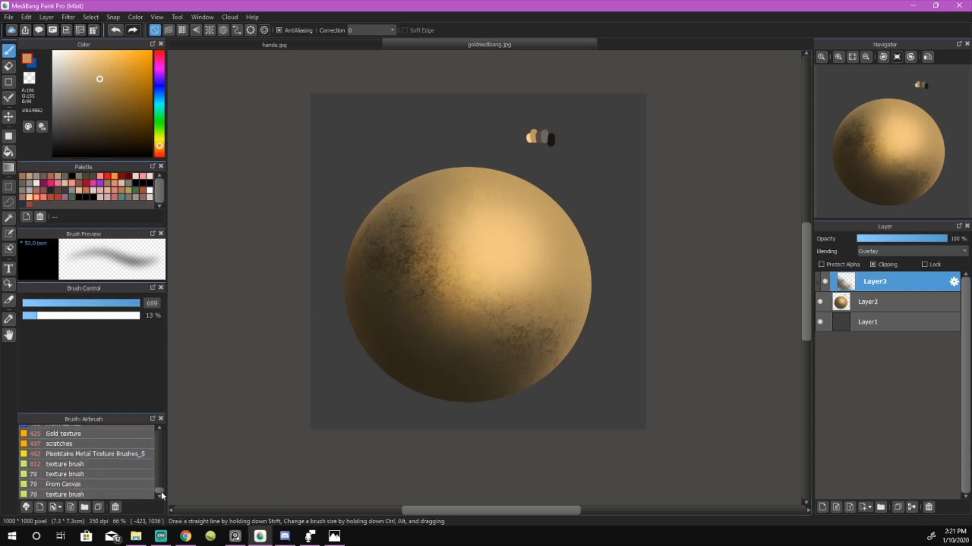
{"action": "left_click", "coordinate": [134, 466]}
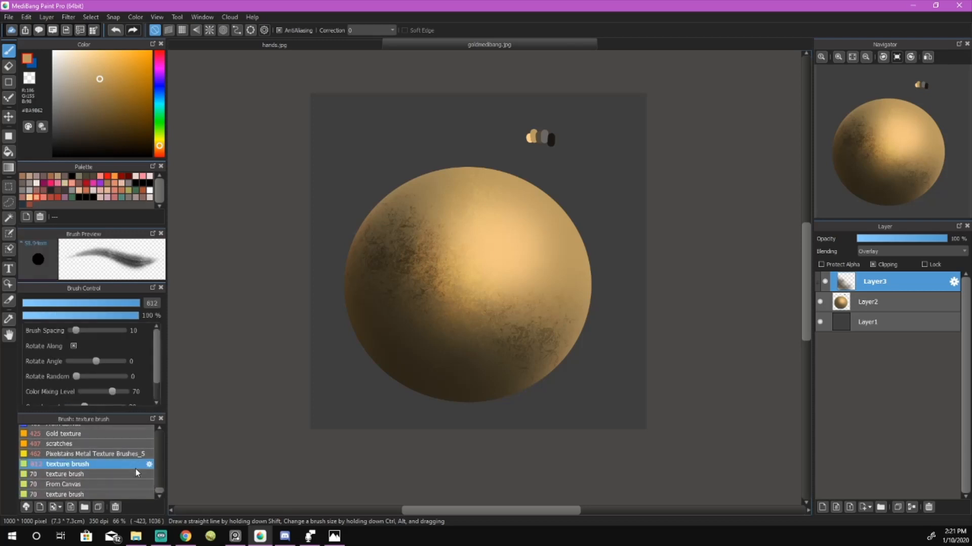
{"action": "left_click", "coordinate": [489, 272], "text": "alt"}
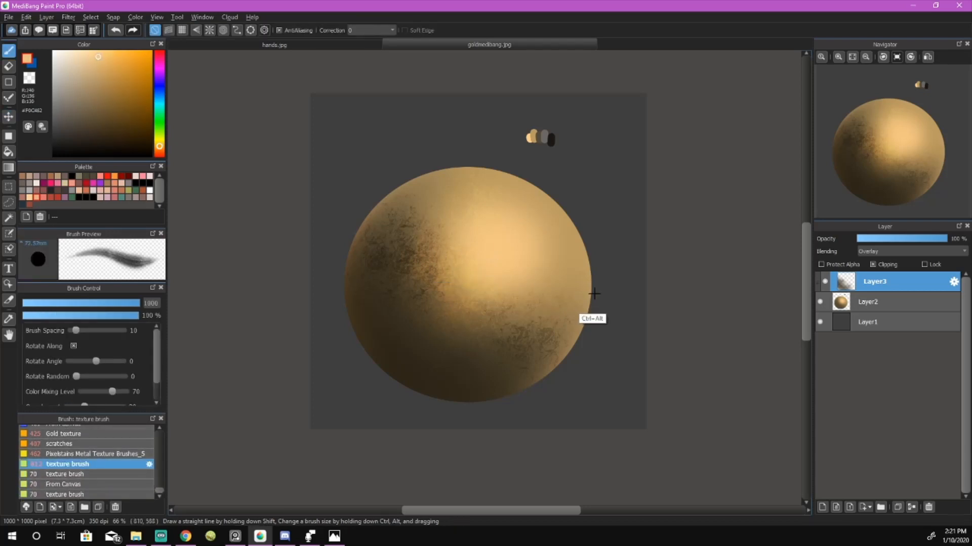
{"action": "left_click_drag", "start_coordinate": [607, 296], "coordinate": [289, 317], "text": "ctrl+alt"}
{"action": "left_click_drag", "start_coordinate": [509, 275], "coordinate": [456, 302], "text": "ctrl+alt"}
{"action": "key", "text": "ctrl+z"}
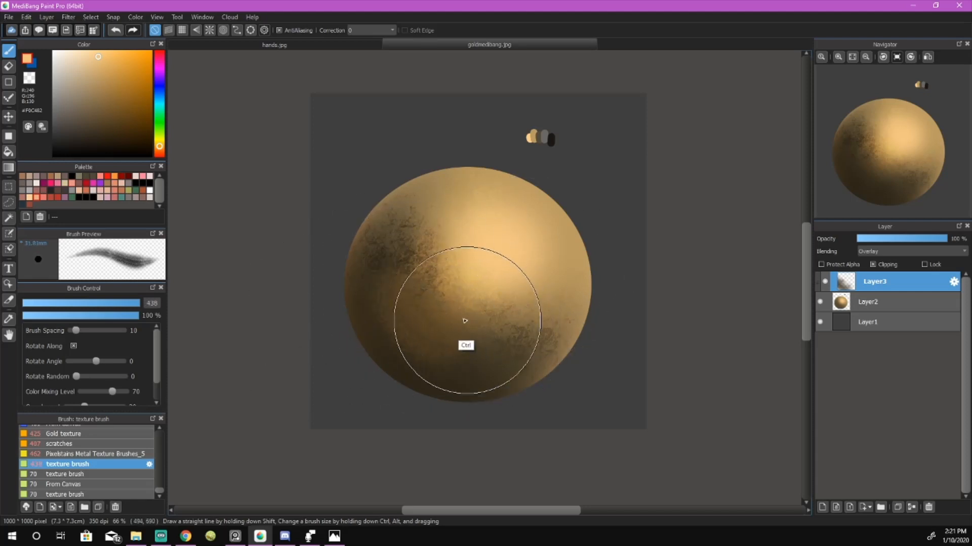
{"action": "key", "text": "ctrl+z"}
{"action": "mouse_move", "coordinate": [374, 299]}
{"action": "left_mouse_down", "text": "ctrl+alt"}
{"action": "mouse_move", "coordinate": [436, 319]}
{"action": "mouse_move", "coordinate": [481, 318]}
{"action": "mouse_move", "coordinate": [480, 308]}
{"action": "mouse_move", "coordinate": [505, 321]}
{"action": "mouse_move", "coordinate": [568, 283]}
{"action": "left_mouse_up", "text": "ctrl+alt"}
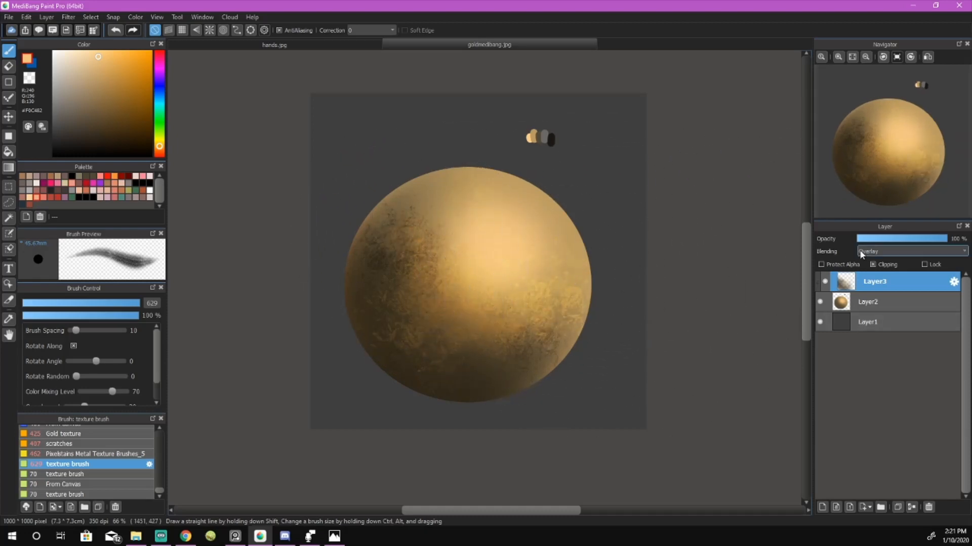
Add a clipping layer above Layer3 and set its blending to Add.
{"action": "left_click", "coordinate": [823, 506]}
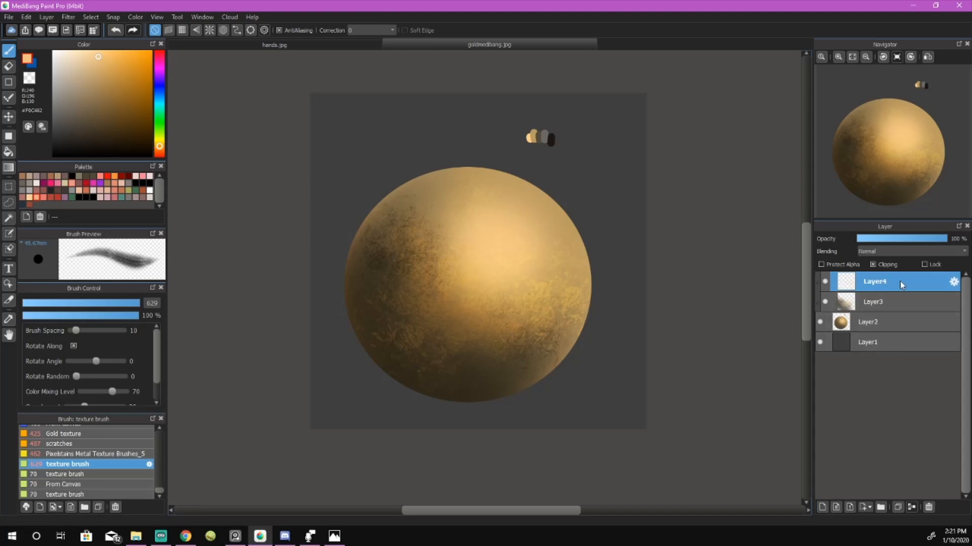
{"action": "left_click", "coordinate": [896, 251]}
{"action": "left_click", "coordinate": [883, 274]}
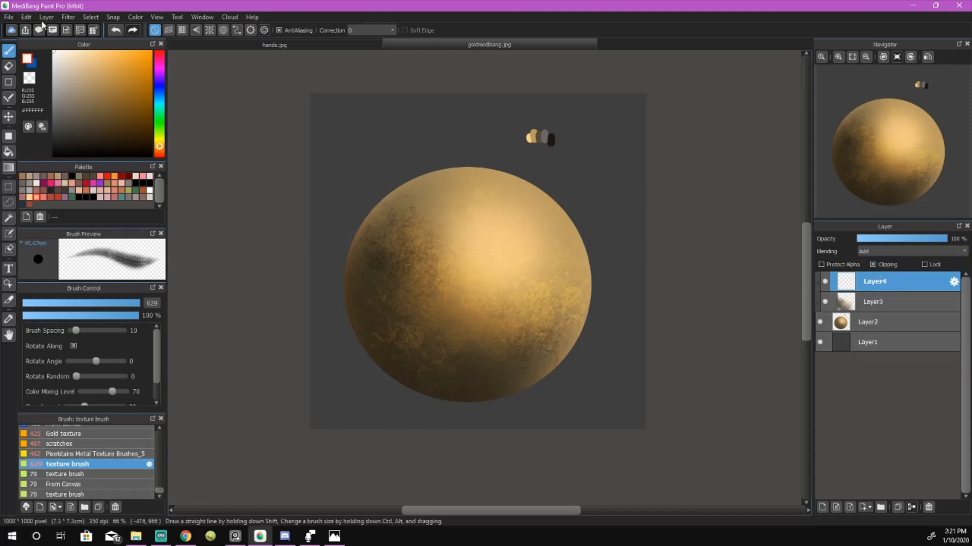
Paint a soft white highlight on the sphere's upper right on Layer4 with the airbrush at size 471.
{"action": "left_click_drag", "start_coordinate": [159, 490], "coordinate": [159, 444]}
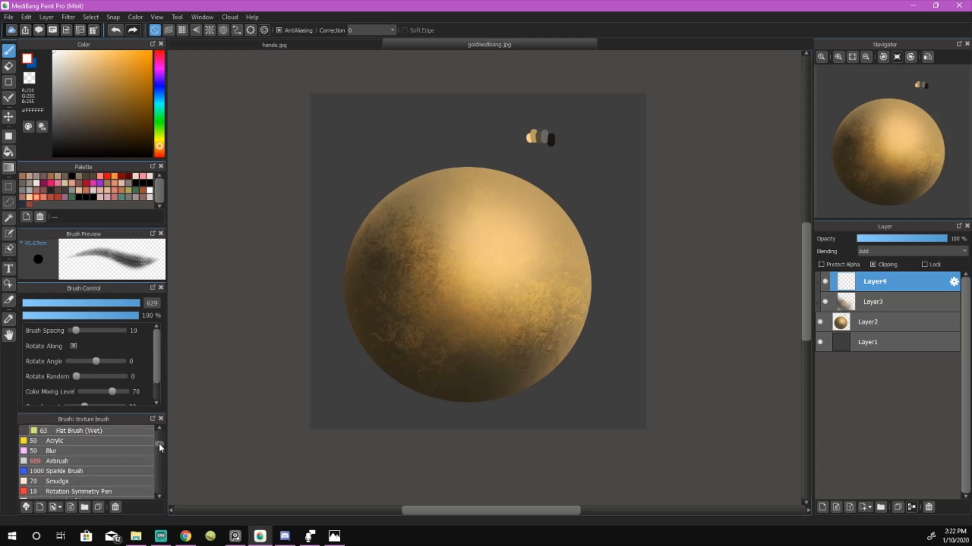
{"action": "left_click", "coordinate": [128, 461]}
{"action": "mouse_move", "coordinate": [450, 281]}
{"action": "left_mouse_down"}
{"action": "mouse_move", "coordinate": [504, 235]}
{"action": "mouse_move", "coordinate": [502, 250]}
{"action": "mouse_move", "coordinate": [482, 252]}
{"action": "mouse_move", "coordinate": [538, 221]}
{"action": "mouse_move", "coordinate": [439, 252]}
{"action": "mouse_move", "coordinate": [518, 231]}
{"action": "mouse_move", "coordinate": [484, 241]}
{"action": "mouse_move", "coordinate": [504, 233]}
{"action": "left_mouse_up"}
{"action": "mouse_move", "coordinate": [497, 242]}
{"action": "left_mouse_down"}
{"action": "mouse_move", "coordinate": [485, 254]}
{"action": "mouse_move", "coordinate": [503, 232]}
{"action": "mouse_move", "coordinate": [490, 237]}
{"action": "mouse_move", "coordinate": [521, 240]}
{"action": "left_mouse_up"}
{"action": "key", "text": "ctrl+z"}
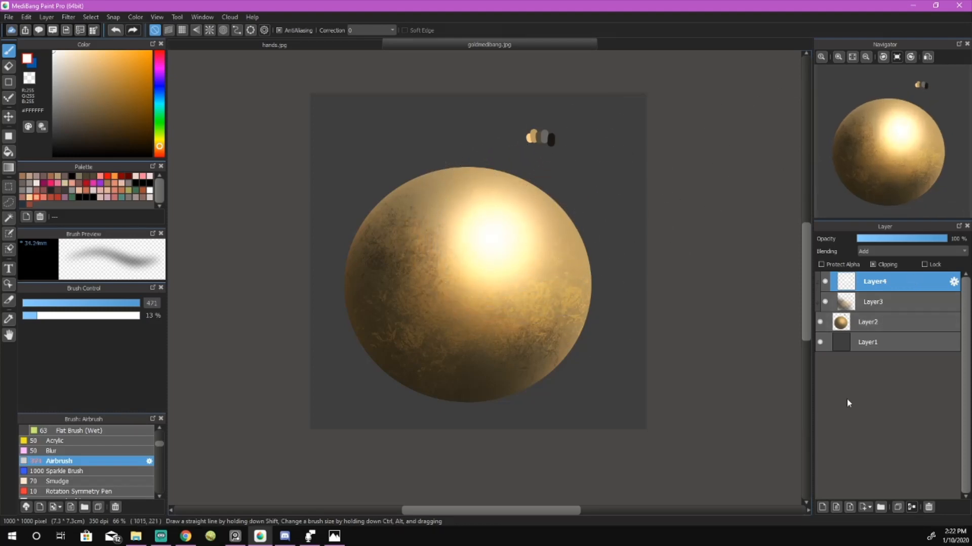
Add a clipping layer above Layer4, sample gold from the sphere's upper edge, and choose the texture brush.
{"action": "left_click", "coordinate": [822, 507]}
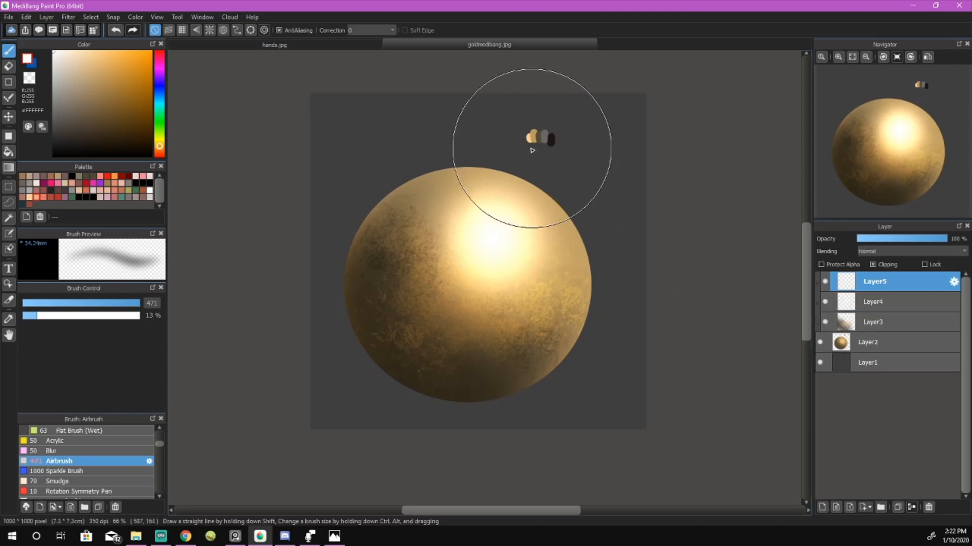
{"action": "right_click", "coordinate": [454, 177]}
{"action": "left_click_drag", "start_coordinate": [162, 446], "coordinate": [160, 494]}
{"action": "left_click", "coordinate": [126, 464]}
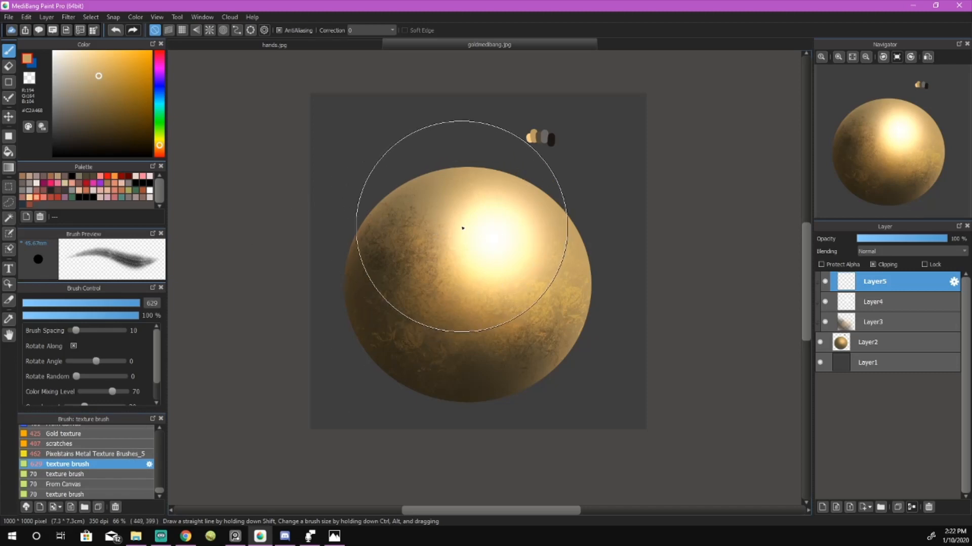
Try to paint muted gold texture over the bright highlight on Layer5 with the texture brush at sizes 629 and 324.
{"action": "left_click", "coordinate": [486, 212]}
{"action": "key", "text": "ctrl+z"}
{"action": "mouse_move", "coordinate": [526, 217]}
{"action": "left_mouse_down", "text": "ctrl+alt"}
{"action": "mouse_move", "coordinate": [416, 243]}
{"action": "mouse_move", "coordinate": [430, 254]}
{"action": "mouse_move", "coordinate": [471, 230]}
{"action": "left_mouse_up", "text": "ctrl+alt"}
{"action": "left_click", "coordinate": [484, 202]}
{"action": "key", "text": "ctrl+z"}
{"action": "left_click", "coordinate": [475, 219]}
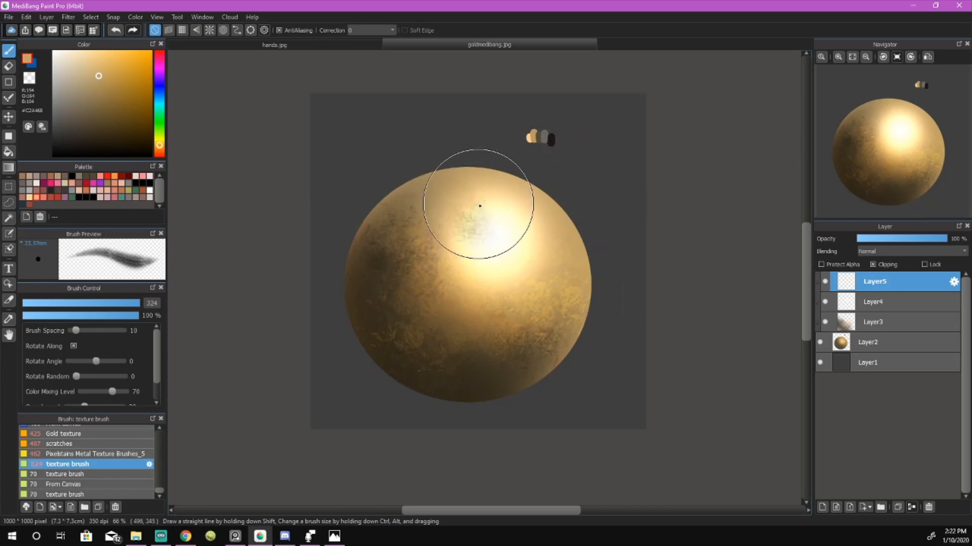
{"action": "mouse_move", "coordinate": [495, 197]}
{"action": "left_mouse_down"}
{"action": "mouse_move", "coordinate": [529, 210]}
{"action": "mouse_move", "coordinate": [544, 231]}
{"action": "left_mouse_up"}
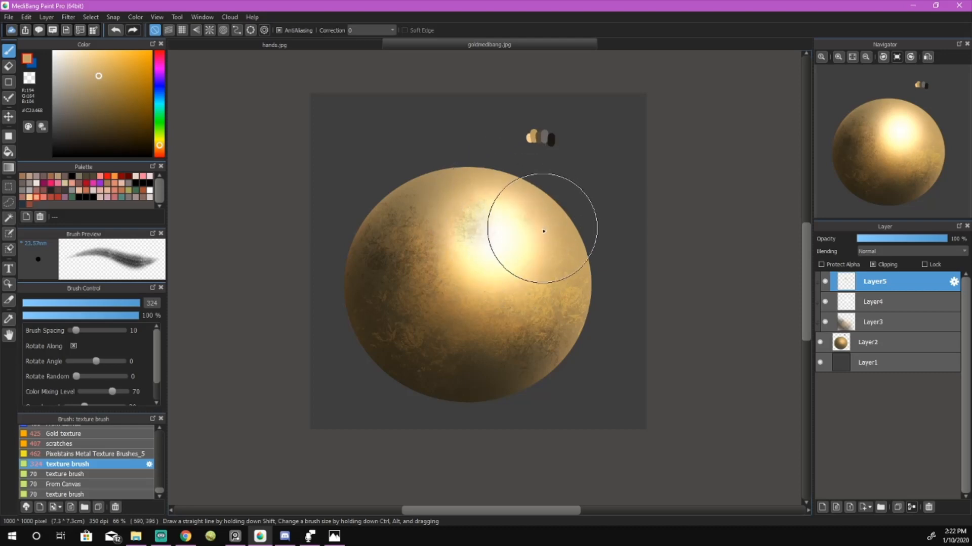
{"action": "left_click_drag", "start_coordinate": [408, 248], "coordinate": [524, 230], "text": "ctrl+alt"}
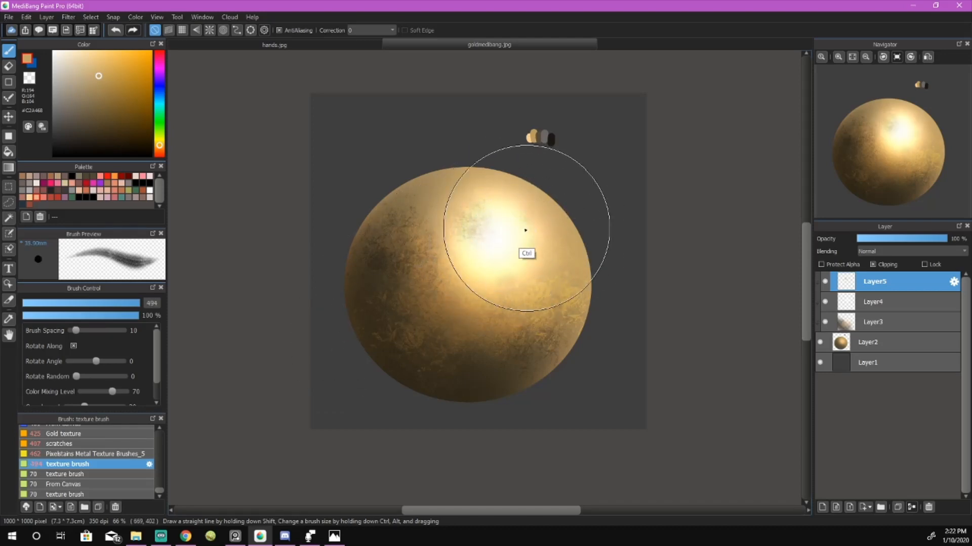
{"action": "key", "text": "ctrl+z"}
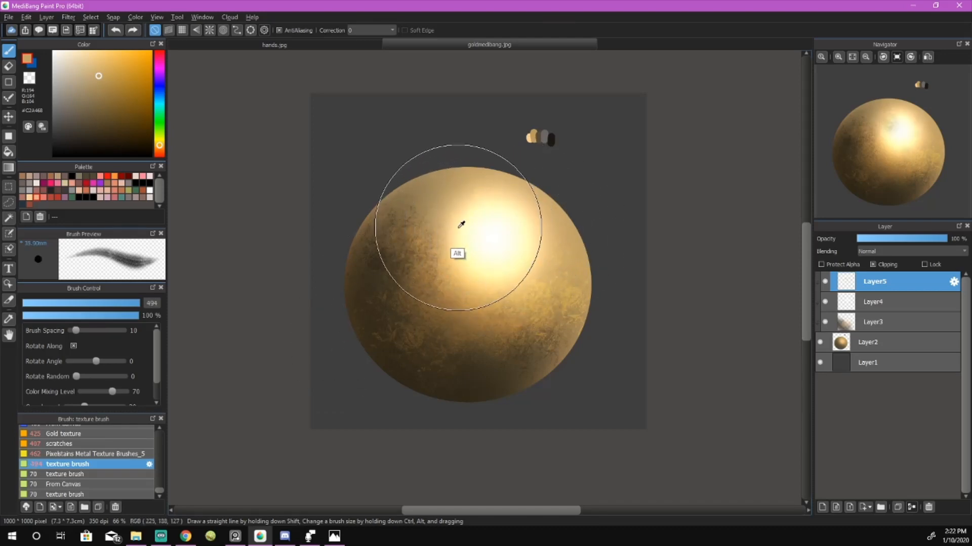
Sample pale yellow beside the highlight and paint texture around it on Layer5 with the texture brush at size 494.
{"action": "left_click", "coordinate": [459, 227], "text": "alt"}
{"action": "mouse_move", "coordinate": [455, 227]}
{"action": "left_mouse_down"}
{"action": "mouse_move", "coordinate": [482, 215]}
{"action": "mouse_move", "coordinate": [481, 202]}
{"action": "mouse_move", "coordinate": [467, 256]}
{"action": "mouse_move", "coordinate": [473, 268]}
{"action": "mouse_move", "coordinate": [516, 274]}
{"action": "mouse_move", "coordinate": [536, 243]}
{"action": "mouse_move", "coordinate": [536, 217]}
{"action": "mouse_move", "coordinate": [511, 205]}
{"action": "mouse_move", "coordinate": [508, 184]}
{"action": "left_mouse_up"}
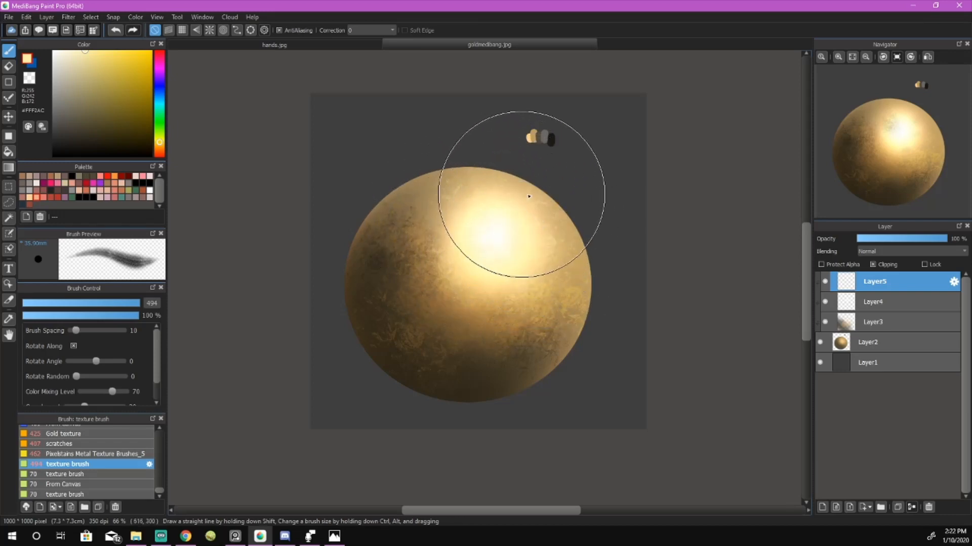
Sample mid gold from the sphere's upper left and texture its left and lower areas on Layer3 at size 494.
{"action": "left_click", "coordinate": [843, 347]}
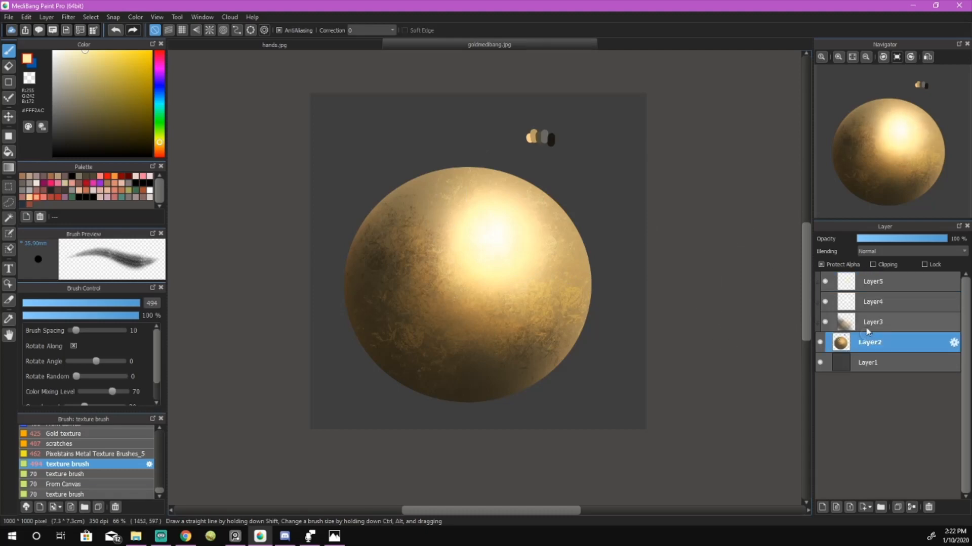
{"action": "left_click", "coordinate": [866, 321]}
{"action": "left_click", "coordinate": [439, 201], "text": "alt"}
{"action": "left_click", "coordinate": [424, 204], "text": "alt"}
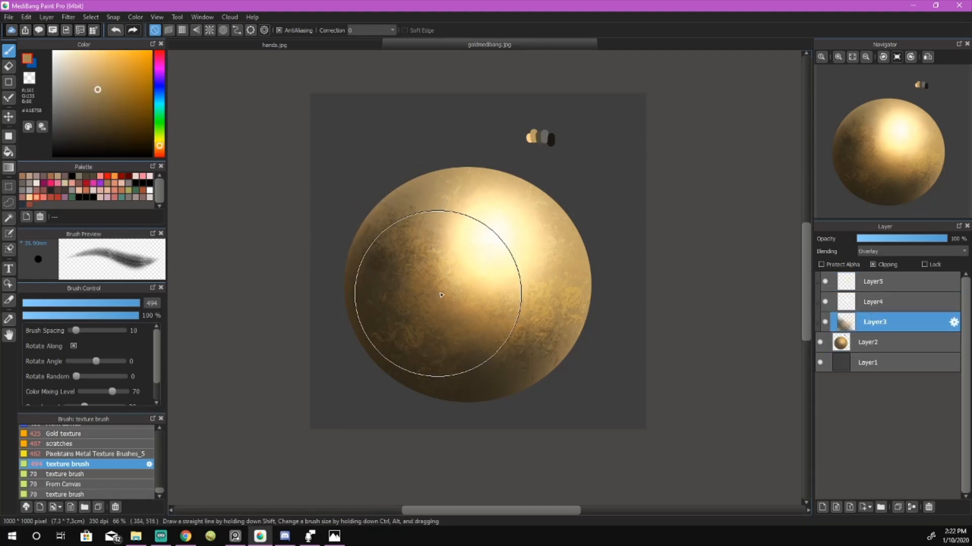
{"action": "mouse_move", "coordinate": [451, 288]}
{"action": "left_mouse_down"}
{"action": "mouse_move", "coordinate": [486, 299]}
{"action": "mouse_move", "coordinate": [509, 329]}
{"action": "mouse_move", "coordinate": [533, 307]}
{"action": "mouse_move", "coordinate": [535, 297]}
{"action": "mouse_move", "coordinate": [500, 320]}
{"action": "mouse_move", "coordinate": [472, 303]}
{"action": "mouse_move", "coordinate": [450, 328]}
{"action": "mouse_move", "coordinate": [397, 280]}
{"action": "mouse_move", "coordinate": [412, 256]}
{"action": "mouse_move", "coordinate": [396, 279]}
{"action": "mouse_move", "coordinate": [473, 215]}
{"action": "left_mouse_up"}
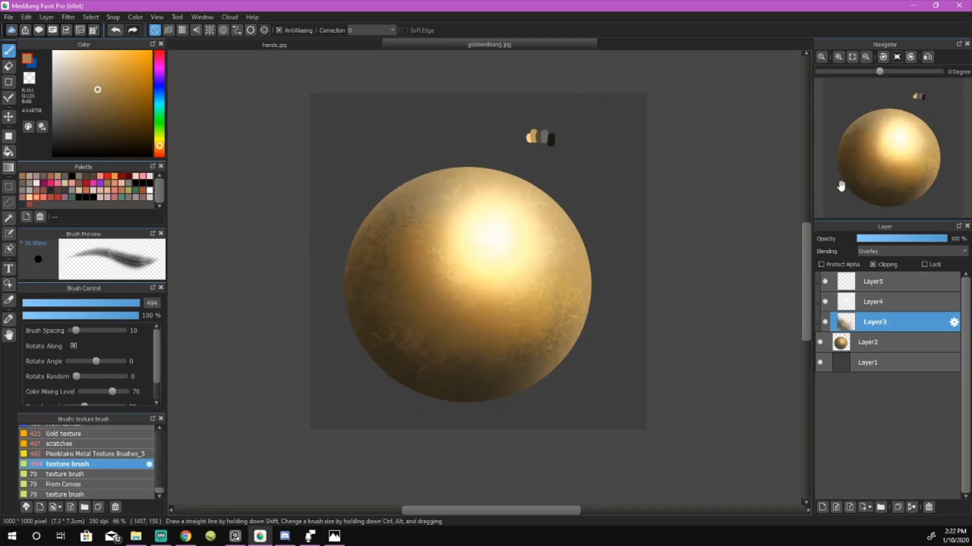
Add more texture across the sphere on Layer3, using dark brown sampled from its base and gold from its upper-left edge.
{"action": "left_click", "coordinate": [488, 390], "text": "alt"}
{"action": "mouse_move", "coordinate": [440, 328]}
{"action": "left_mouse_down"}
{"action": "mouse_move", "coordinate": [419, 286]}
{"action": "mouse_move", "coordinate": [435, 270]}
{"action": "mouse_move", "coordinate": [416, 260]}
{"action": "mouse_move", "coordinate": [439, 250]}
{"action": "mouse_move", "coordinate": [510, 337]}
{"action": "mouse_move", "coordinate": [578, 284]}
{"action": "left_mouse_up"}
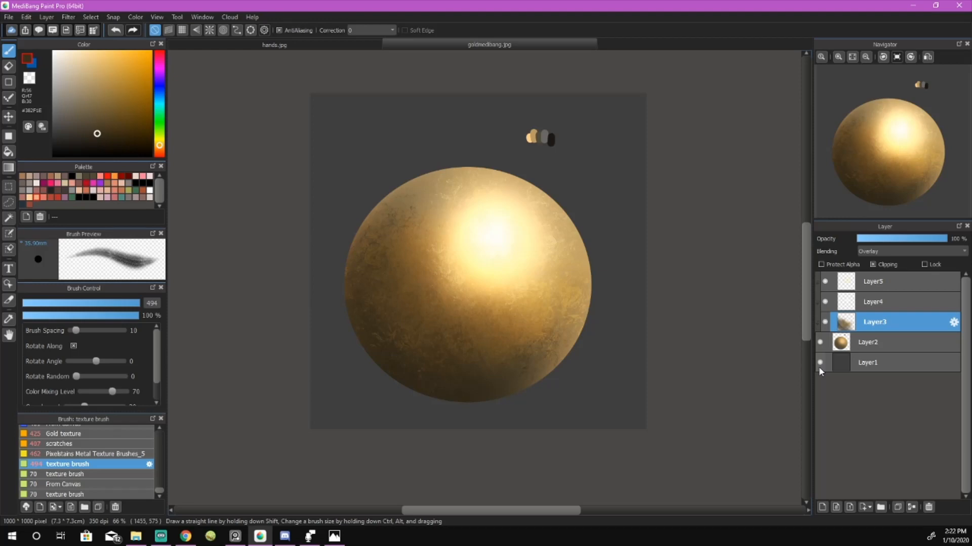
{"action": "left_click", "coordinate": [429, 187], "text": "alt"}
{"action": "mouse_move", "coordinate": [425, 193]}
{"action": "left_mouse_down"}
{"action": "mouse_move", "coordinate": [434, 215]}
{"action": "mouse_move", "coordinate": [414, 213]}
{"action": "mouse_move", "coordinate": [434, 217]}
{"action": "mouse_move", "coordinate": [420, 233]}
{"action": "mouse_move", "coordinate": [432, 259]}
{"action": "mouse_move", "coordinate": [466, 274]}
{"action": "mouse_move", "coordinate": [465, 294]}
{"action": "mouse_move", "coordinate": [491, 322]}
{"action": "mouse_move", "coordinate": [514, 292]}
{"action": "mouse_move", "coordinate": [534, 311]}
{"action": "left_mouse_up"}
{"action": "mouse_move", "coordinate": [824, 201]}
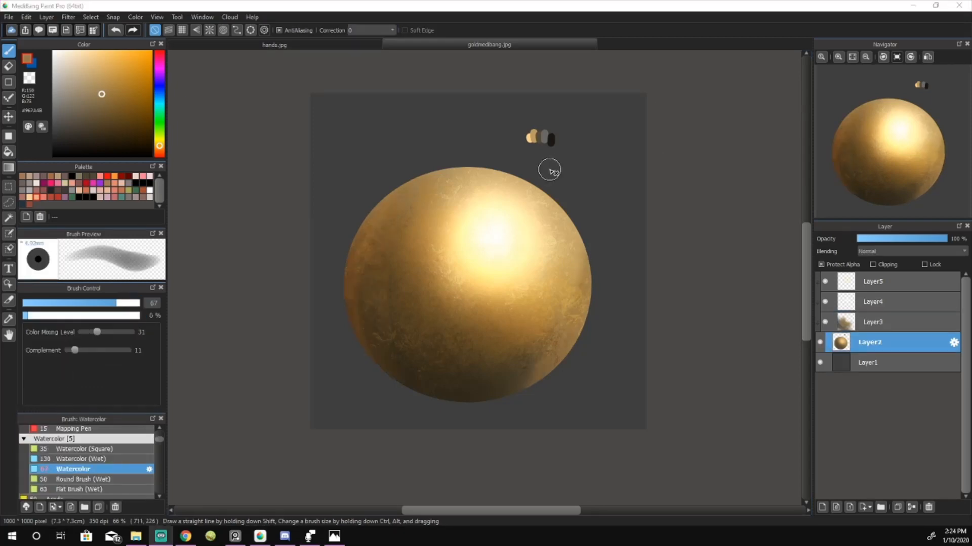
Add a clipping layer directly above Layer3 and choose the second texture brush, the one at size 70.
{"action": "left_click", "coordinate": [871, 315]}
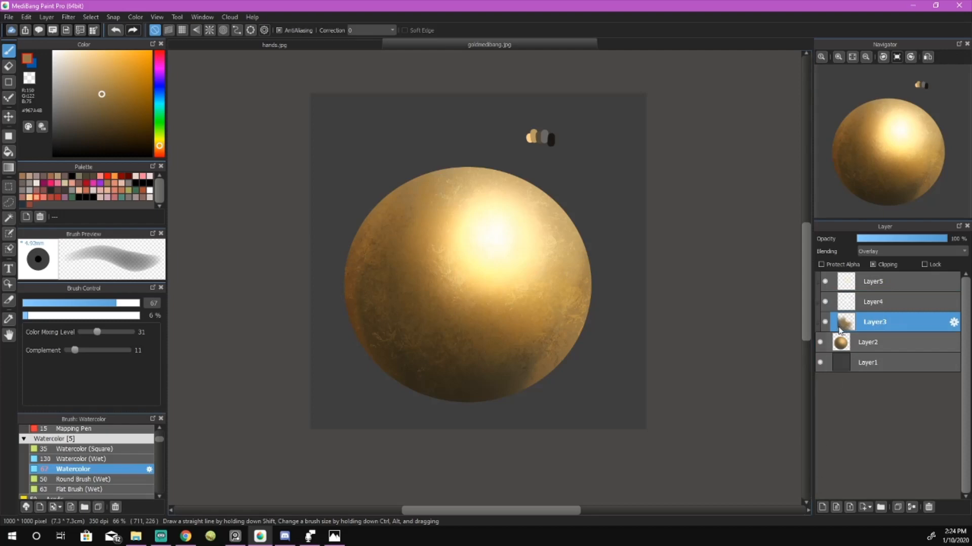
{"action": "left_click", "coordinate": [822, 507]}
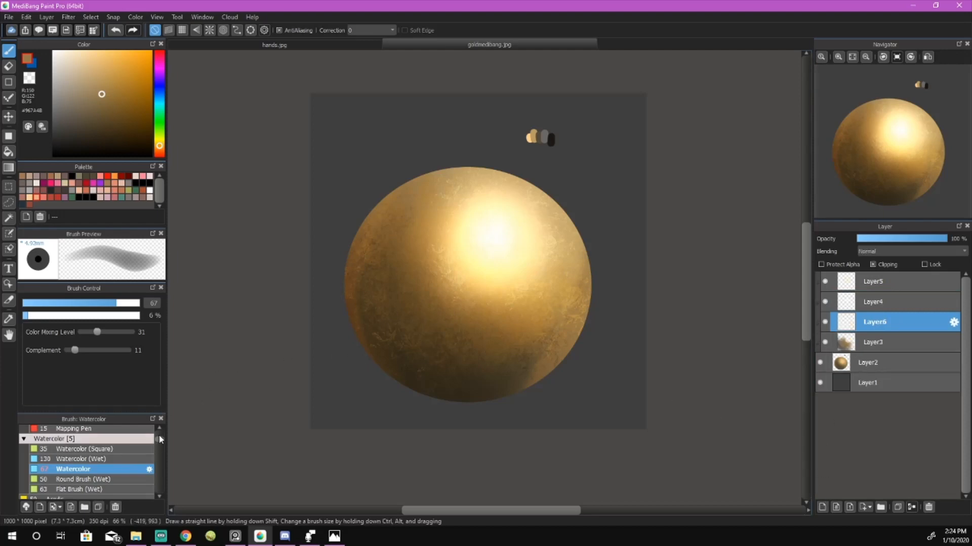
{"action": "left_click_drag", "start_coordinate": [160, 439], "coordinate": [163, 495]}
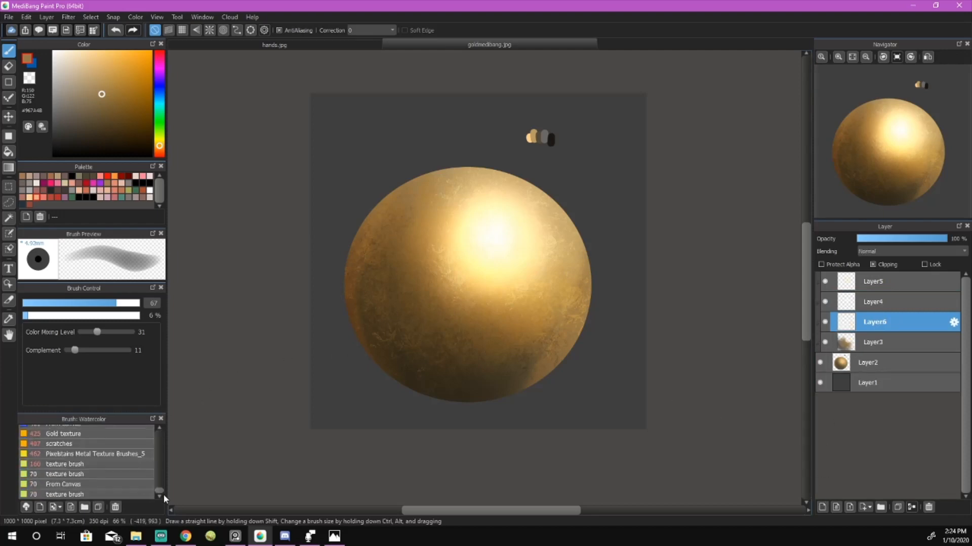
{"action": "left_click", "coordinate": [130, 474]}
Paint near-black texture along the highlight's lower-left edge on Layer6, with the texture brush at sizes 360 and 587.
{"action": "left_click_drag", "start_coordinate": [379, 287], "coordinate": [528, 303], "text": "ctrl+alt"}
{"action": "left_click_drag", "start_coordinate": [444, 268], "coordinate": [439, 261]}
{"action": "key", "text": "ctrl+z"}
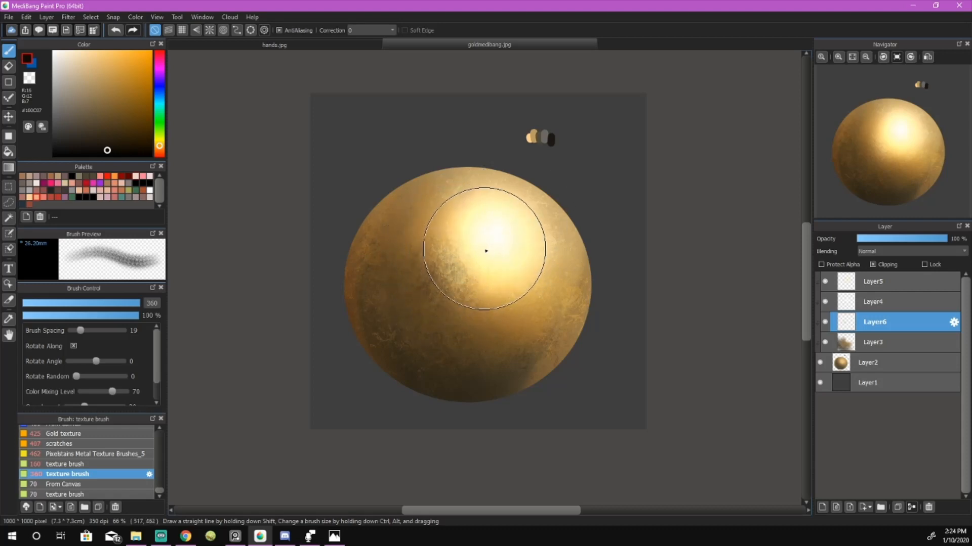
{"action": "mouse_move", "coordinate": [395, 278]}
{"action": "left_mouse_down", "text": "ctrl+alt"}
{"action": "mouse_move", "coordinate": [430, 291]}
{"action": "mouse_move", "coordinate": [487, 288]}
{"action": "left_mouse_up", "text": "ctrl+alt"}
{"action": "key", "text": "ctrl+z"}
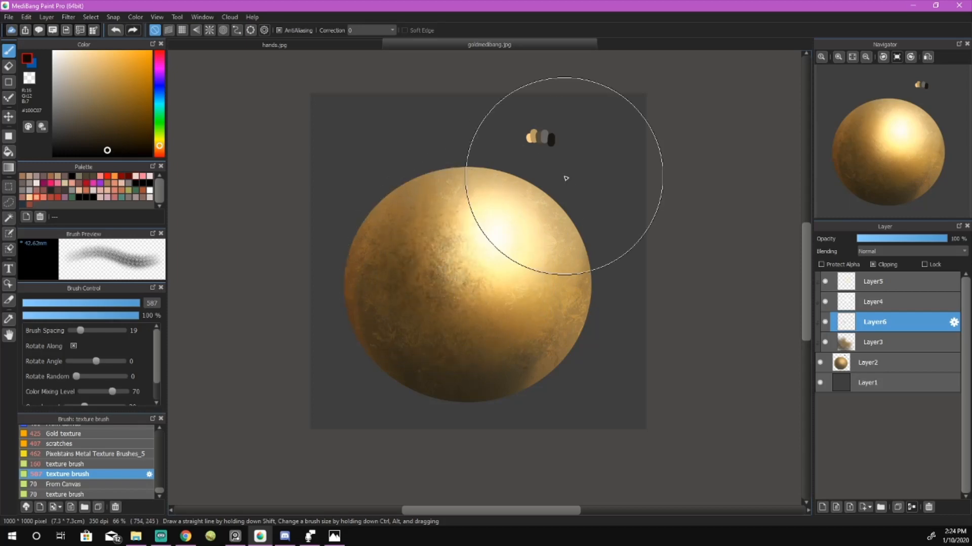
Try Soft Light blending on Layer6, settle on Overlay, and compare the sphere with and without the layer.
{"action": "left_click", "coordinate": [893, 251]}
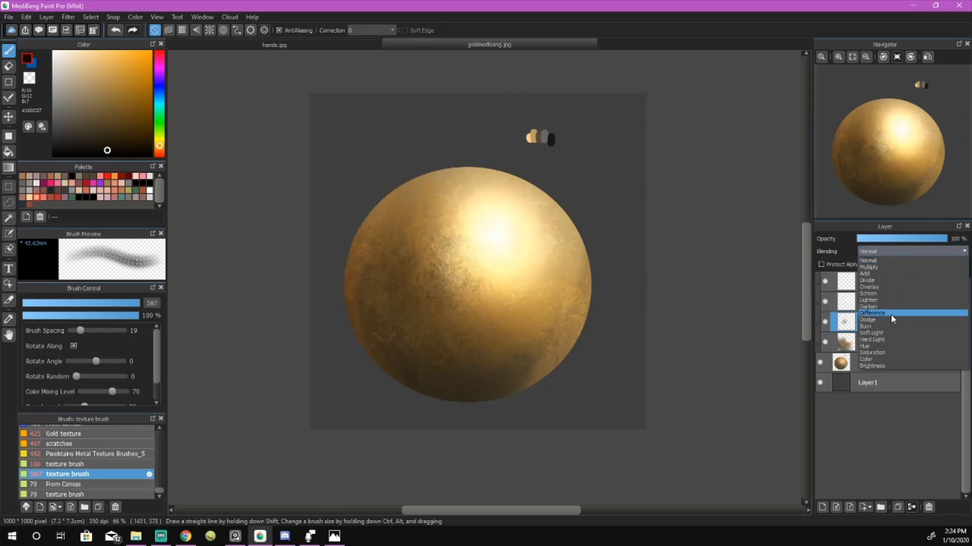
{"action": "left_click", "coordinate": [893, 333]}
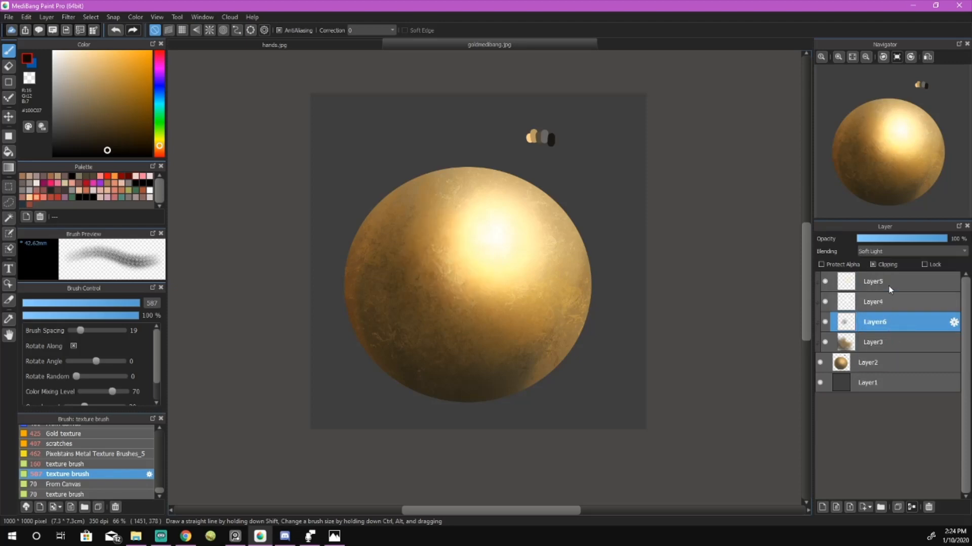
{"action": "left_click", "coordinate": [888, 254]}
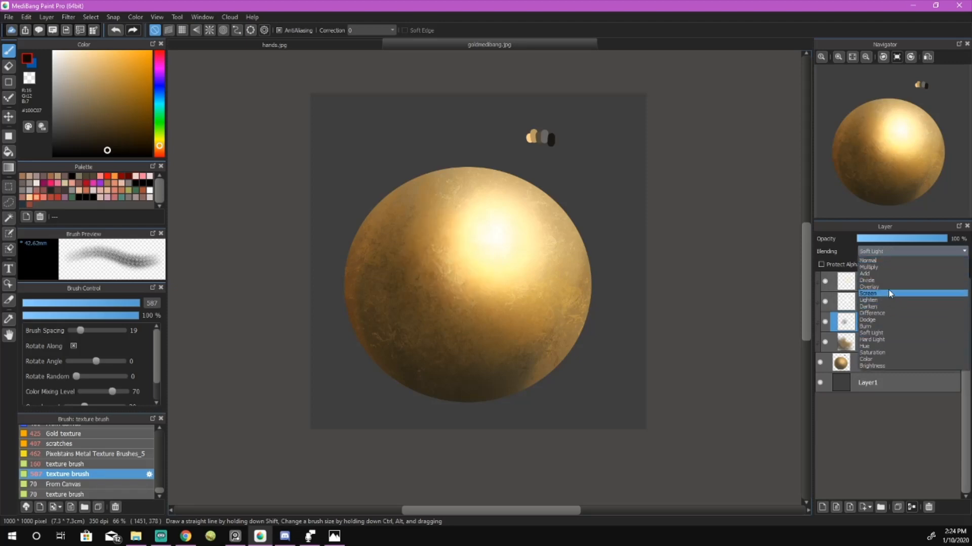
{"action": "left_click", "coordinate": [891, 287]}
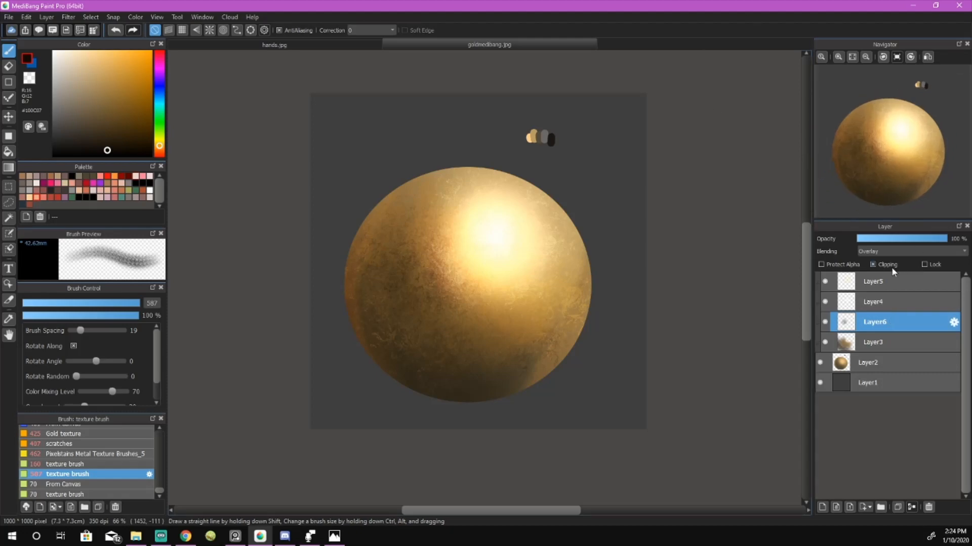
{"action": "left_click", "coordinate": [828, 323]}
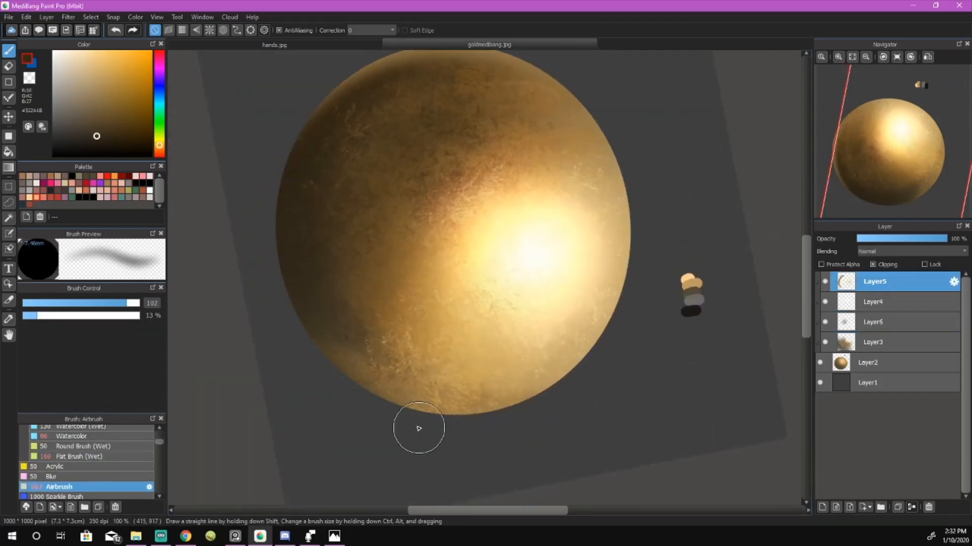
Try to airbrush a warm brown rim along the sphere's left edge on Layer5, with the airbrush at size 157.
{"action": "left_click", "coordinate": [395, 418], "text": "alt"}
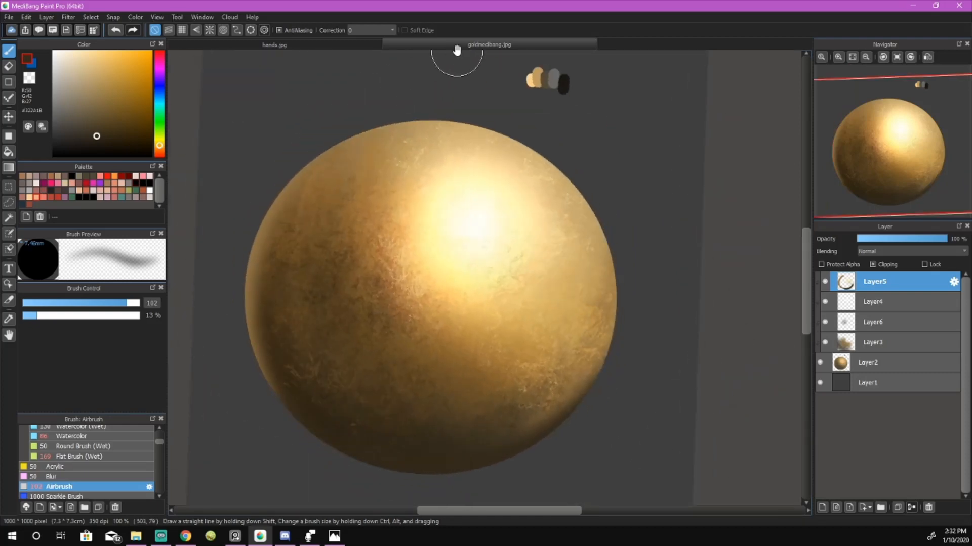
{"action": "left_click", "coordinate": [275, 233], "text": "alt"}
{"action": "mouse_move", "coordinate": [266, 366]}
{"action": "left_mouse_down"}
{"action": "mouse_move", "coordinate": [253, 290]}
{"action": "mouse_move", "coordinate": [298, 177]}
{"action": "left_mouse_up"}
{"action": "key", "text": "ctrl+z"}
{"action": "left_click_drag", "start_coordinate": [277, 213], "coordinate": [304, 213]}
{"action": "mouse_move", "coordinate": [283, 213]}
{"action": "left_mouse_down"}
{"action": "mouse_move", "coordinate": [264, 232]}
{"action": "mouse_move", "coordinate": [330, 427]}
{"action": "left_mouse_up"}
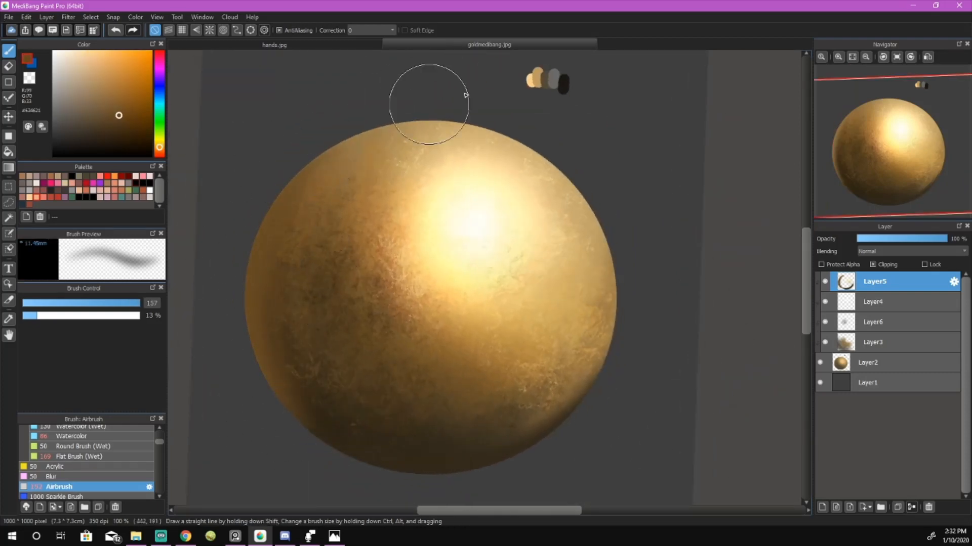
Replace the last left-rim stroke on Layer5 with airbrush strokes in a lighter golden brown sampled from the sphere's upper left.
{"action": "left_click", "coordinate": [322, 185], "text": "alt"}
{"action": "key", "text": "ctrl+z"}
{"action": "left_click_drag", "start_coordinate": [311, 200], "coordinate": [308, 398]}
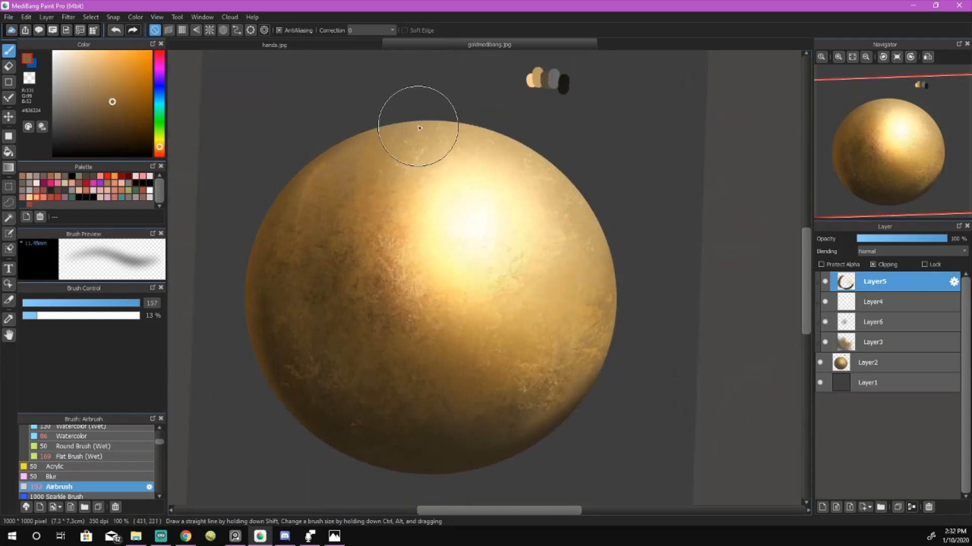
{"action": "left_click_drag", "start_coordinate": [252, 231], "coordinate": [281, 190]}
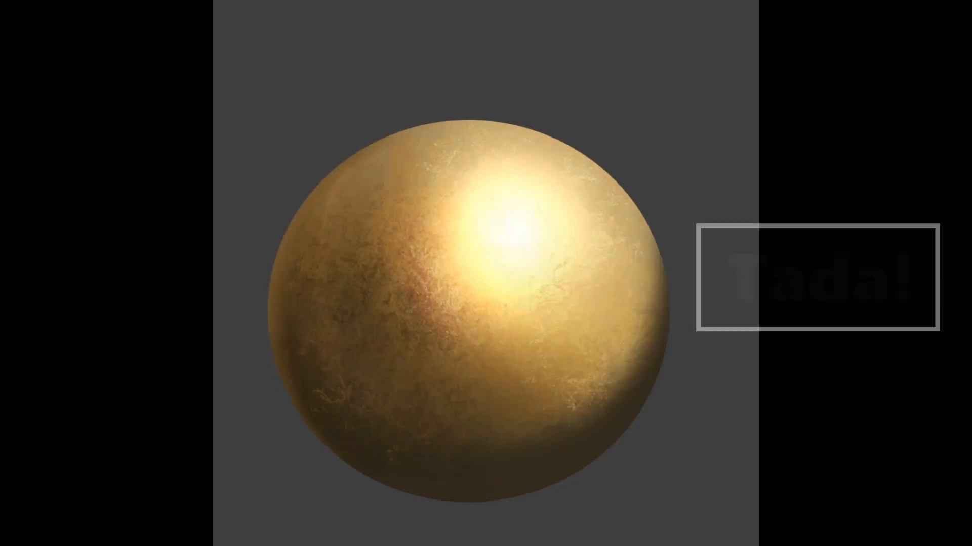